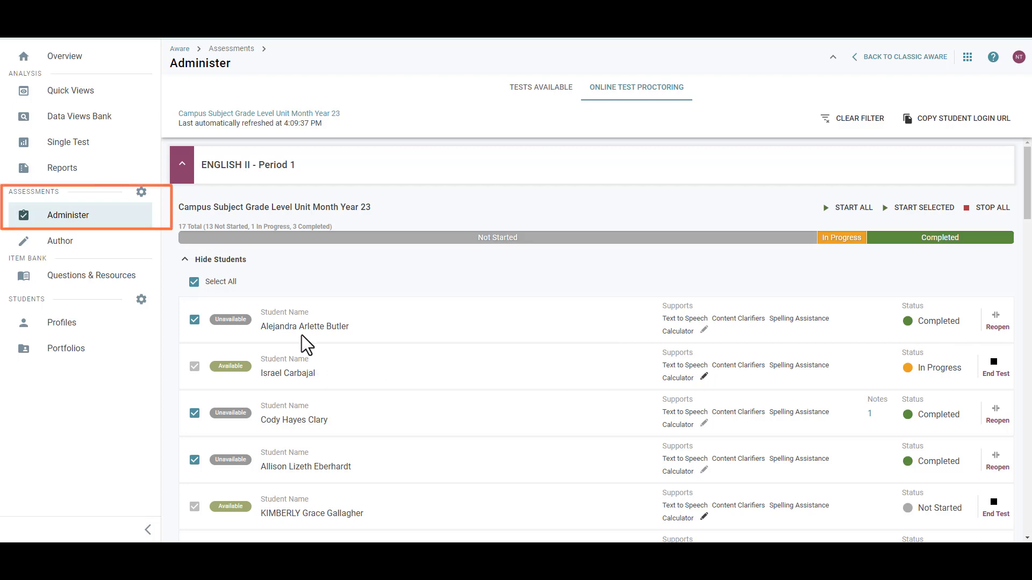
- Open the tests available to administer, filter them to Teacher Test, and search for "campus"
click(55, 216)
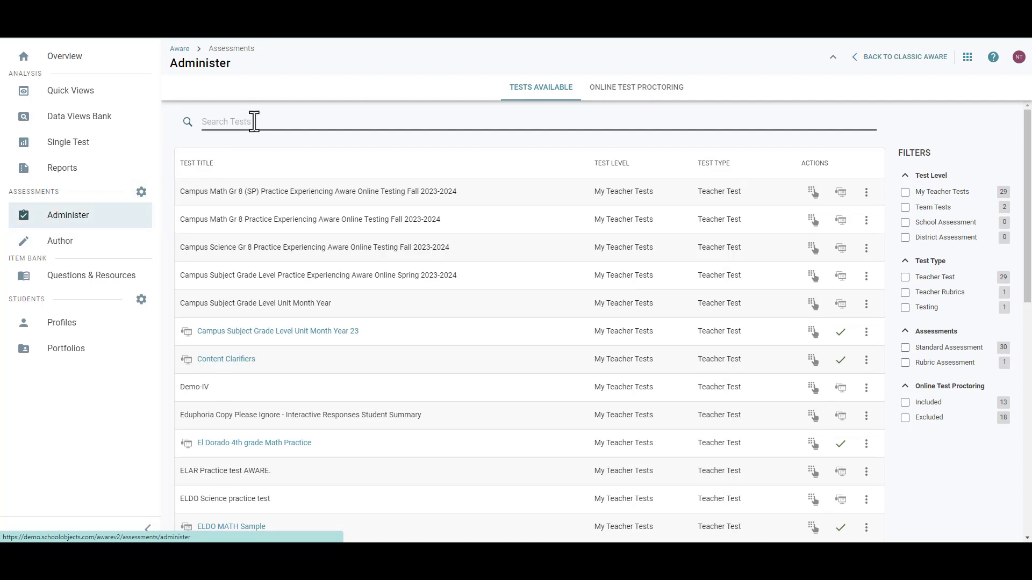
click(945, 280)
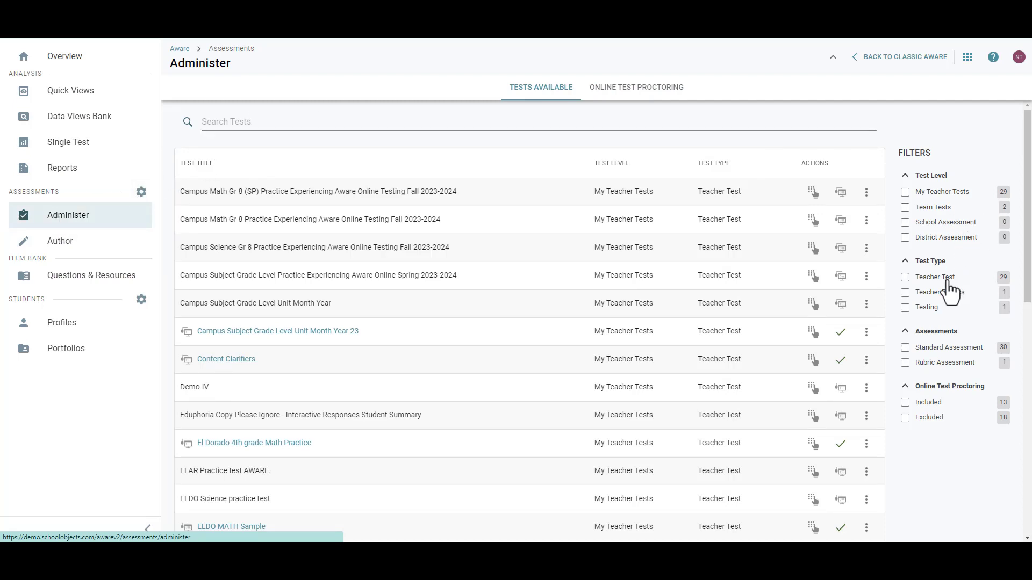
click(299, 121)
text(cam)
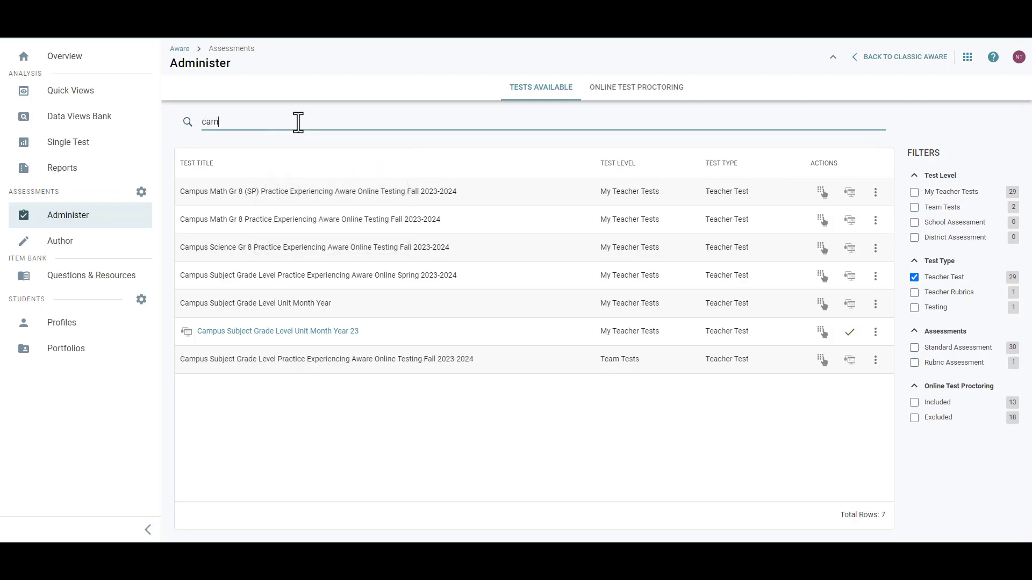
text(pus)
- Load the ENGLISH II - Period 1 students for entering answers on Campus Subject Grade Level Unit Month Year 23
click(824, 334)
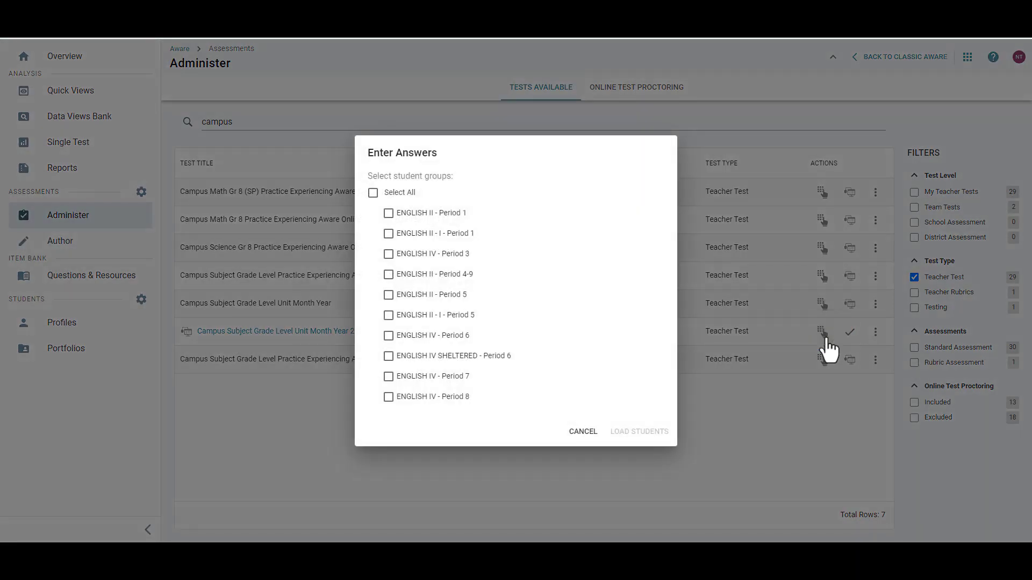
click(442, 213)
click(653, 440)
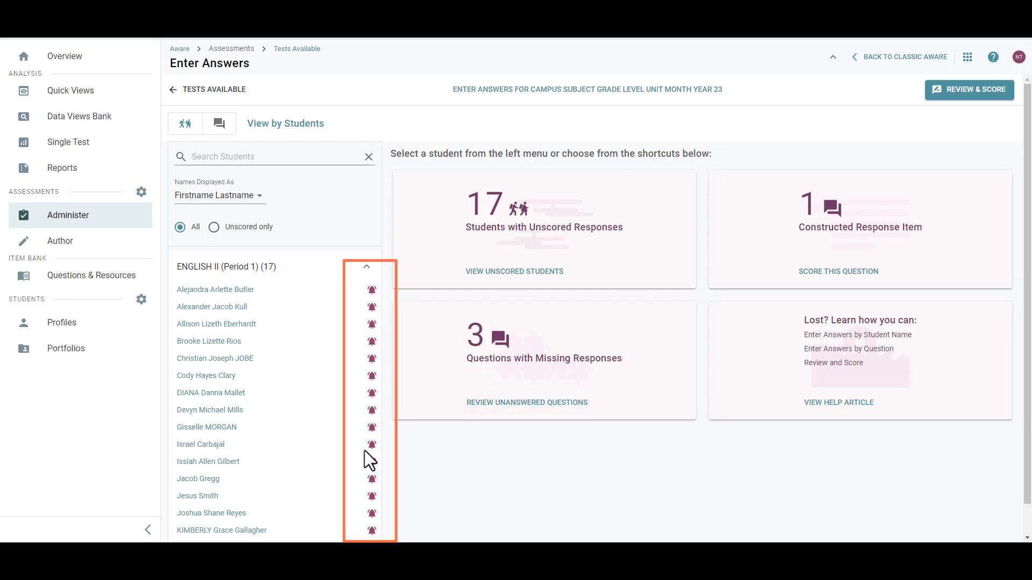
- Open the constructed response item for scoring across all students and display its scoring guide
scroll(340, 481, down, 1)
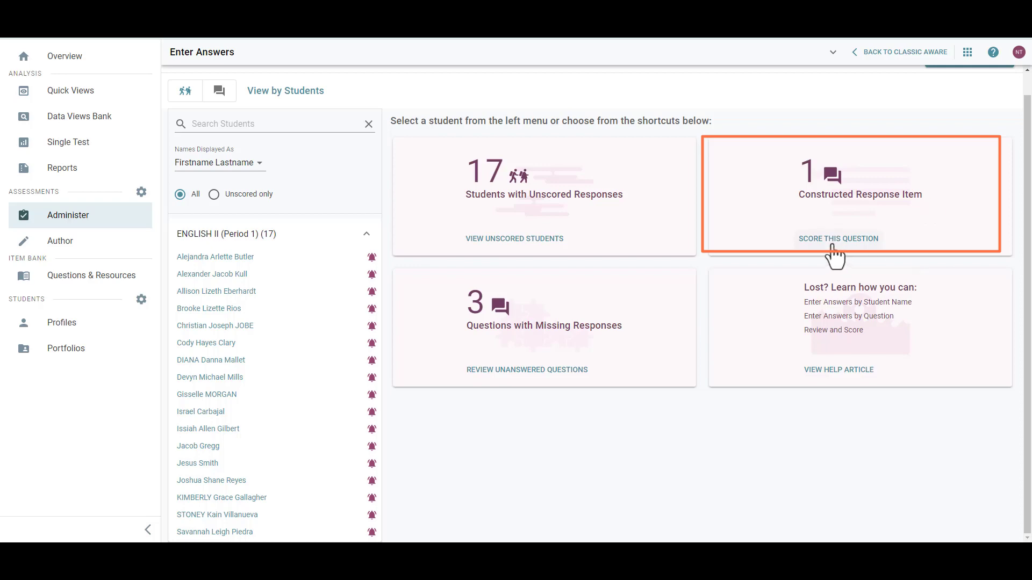
click(832, 246)
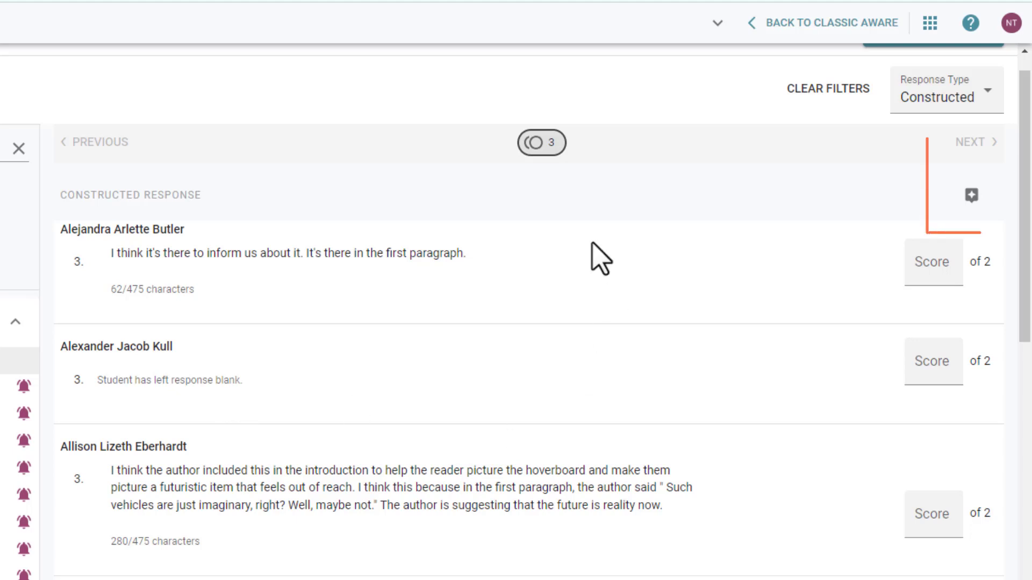
click(968, 211)
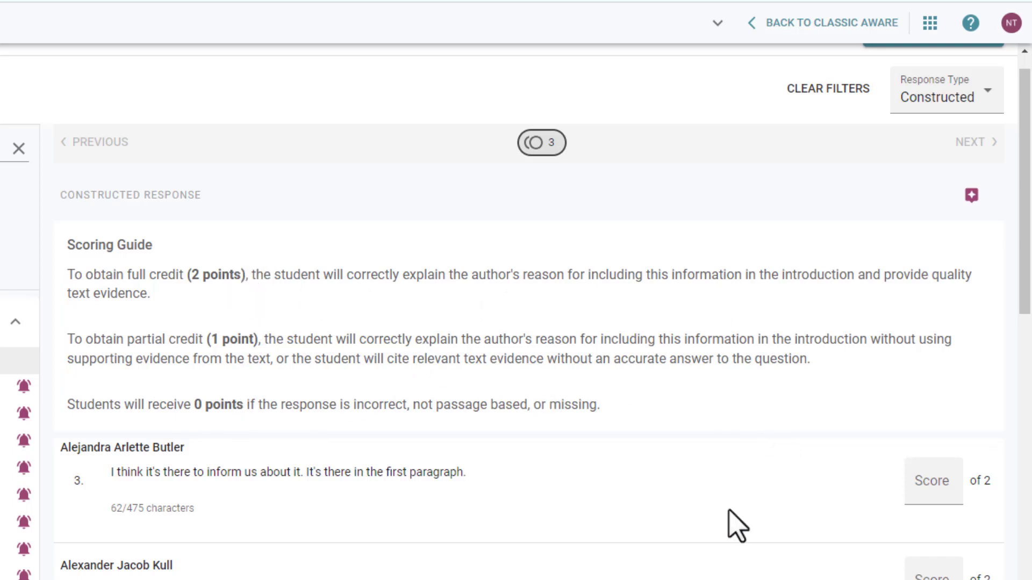
- Give the first listed student's constructed response a score of 1 out of 2
scroll(695, 570, down, 3)
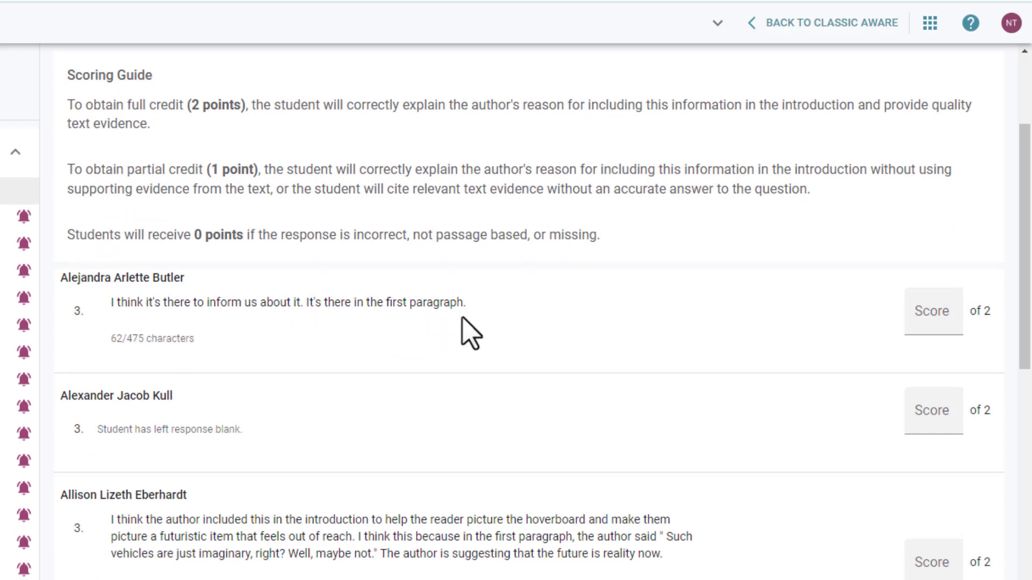
click(917, 322)
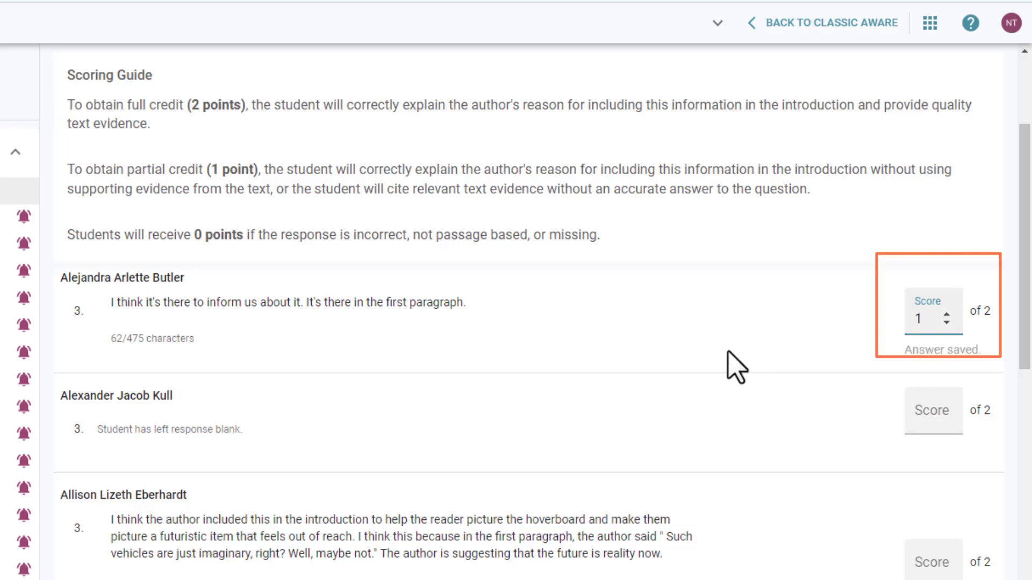
click(947, 322)
click(947, 315)
click(947, 315)
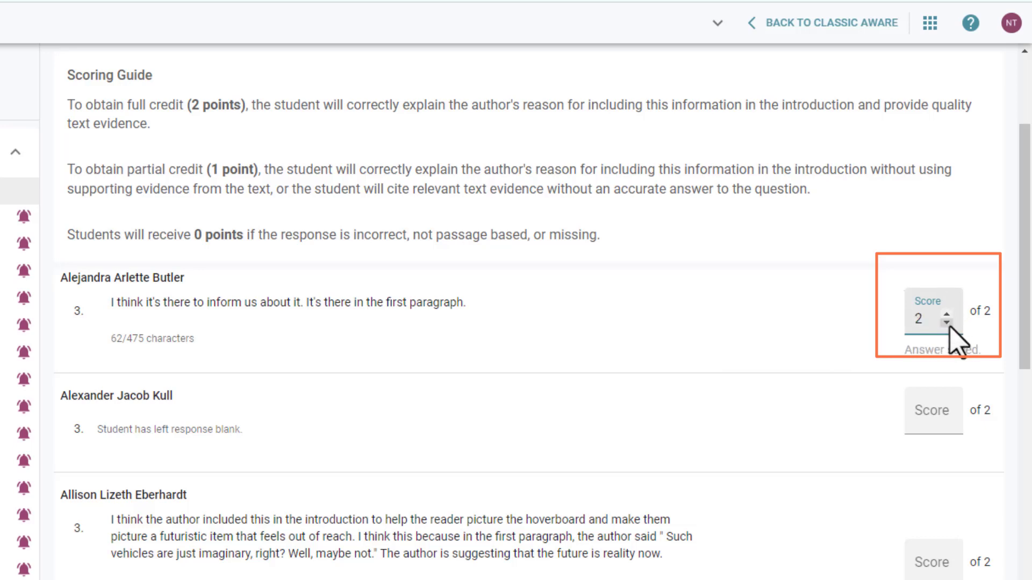
click(947, 323)
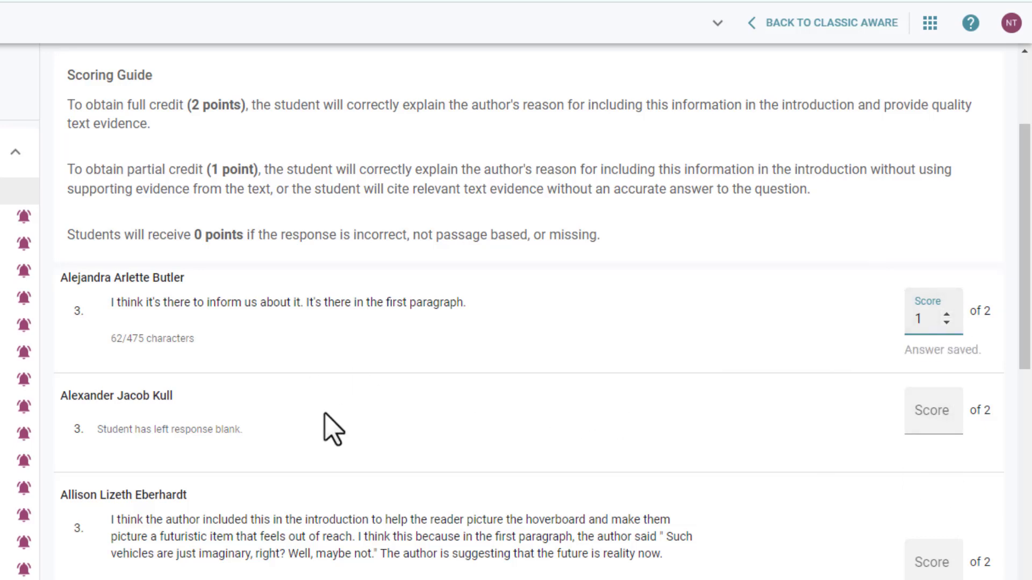
- Give the third listed student's response about picturing the hoverboard a score of 2 out of 2
scroll(333, 429, down, 2)
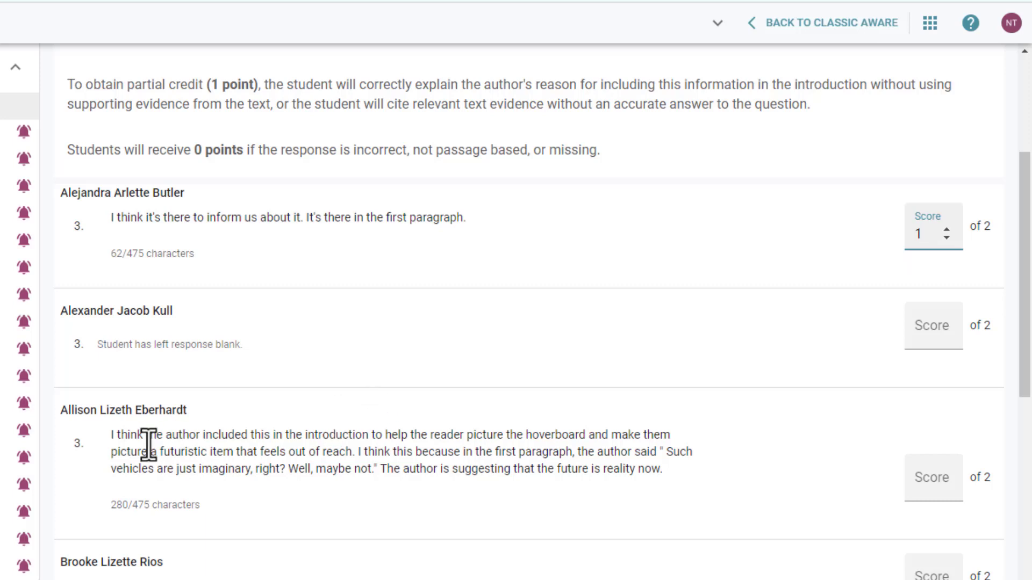
click(682, 469)
click(922, 482)
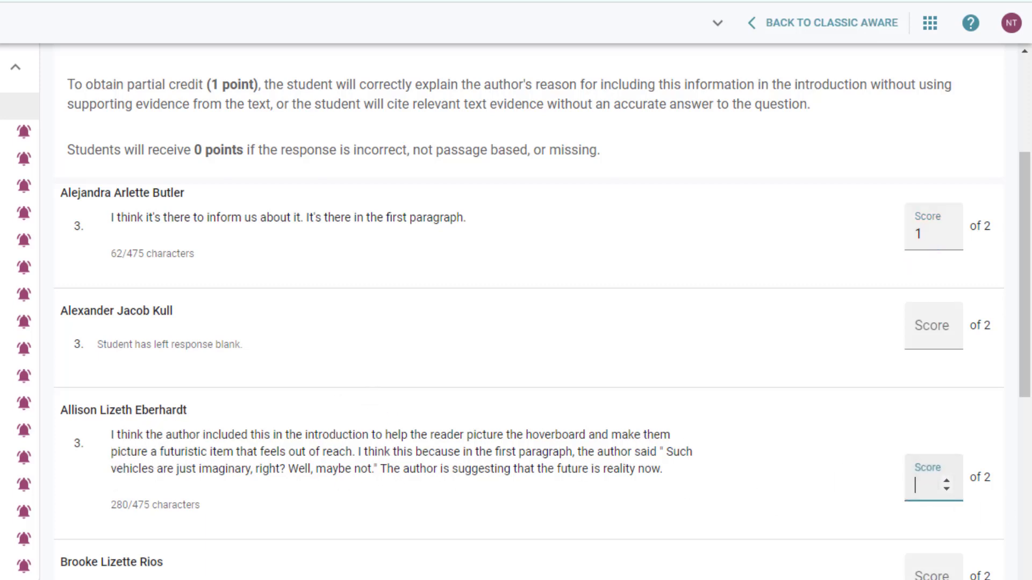
text(2)
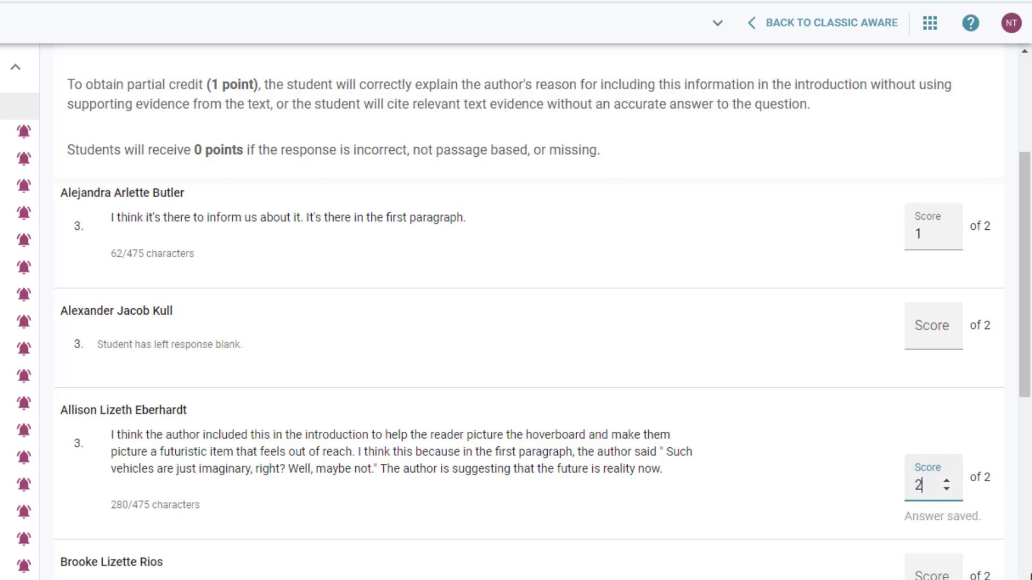
- Give the "idk i like tv" response a score of 0 out of 2
scroll(514, 570, down, 3)
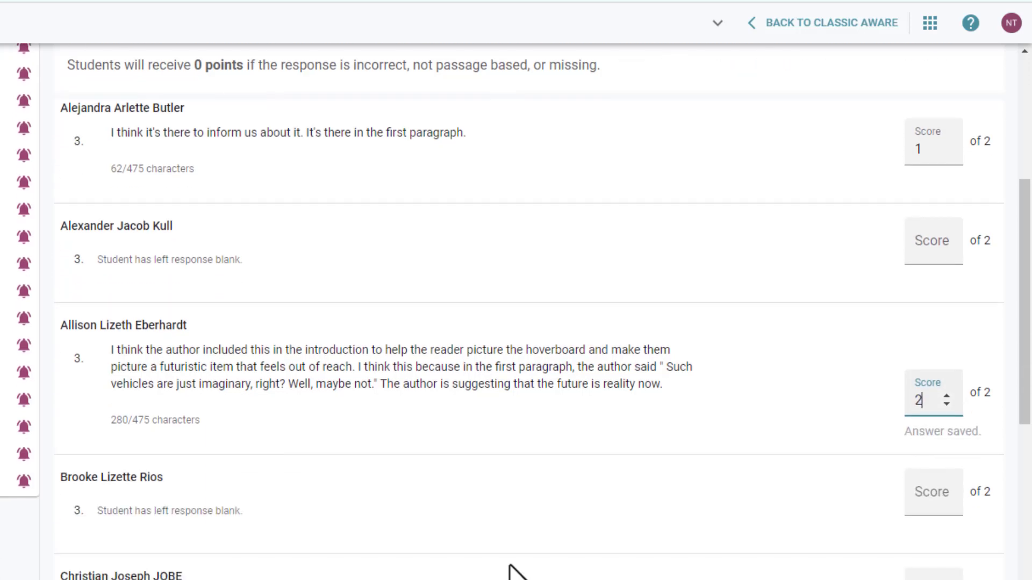
scroll(513, 570, down, 3)
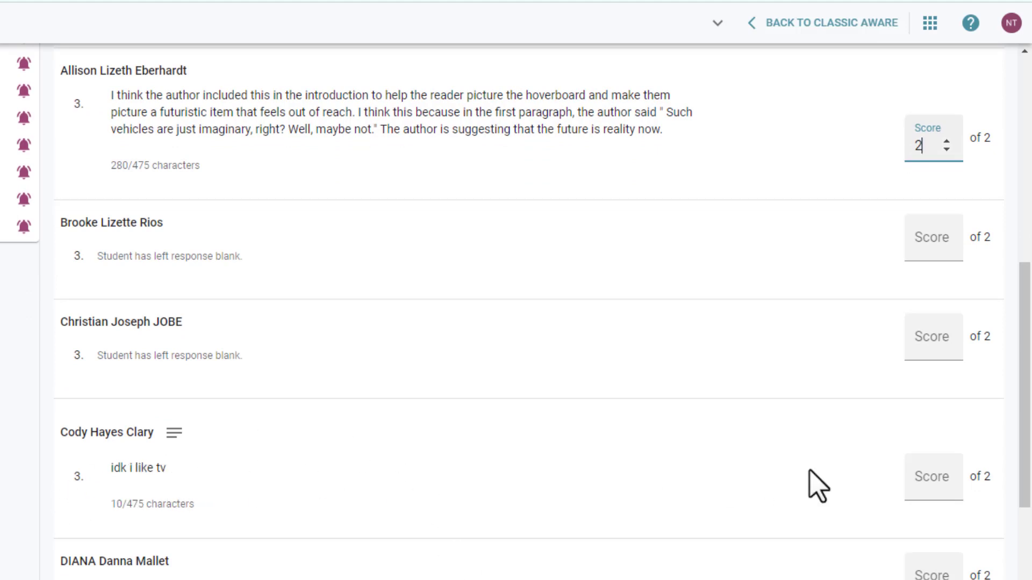
click(929, 484)
text(0)
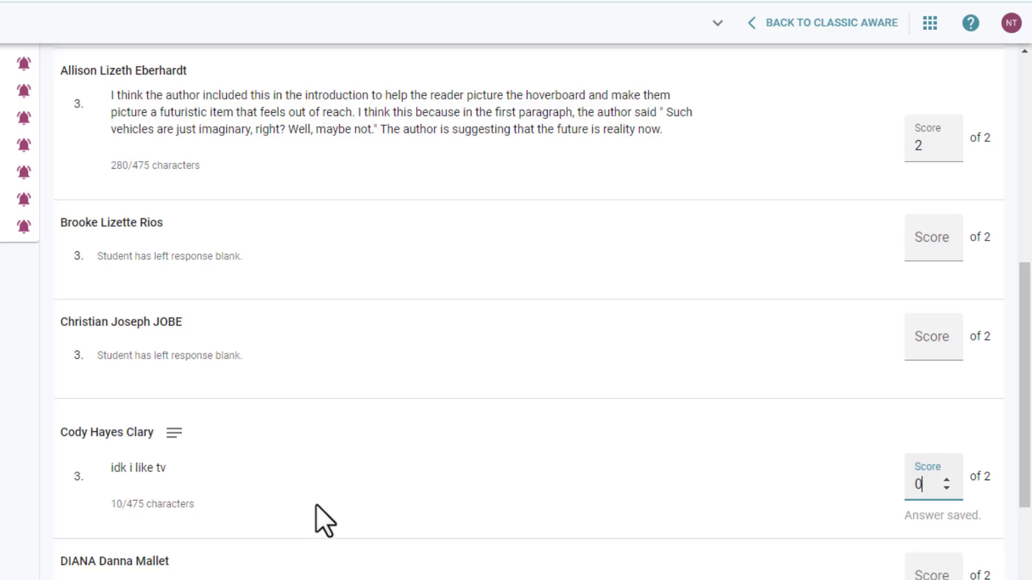
- Check the remaining responses, then use Review & Score to score only the three ENGLISH II students who have no unanswered questions
scroll(323, 521, down, 5)
scroll(323, 521, down, 5)
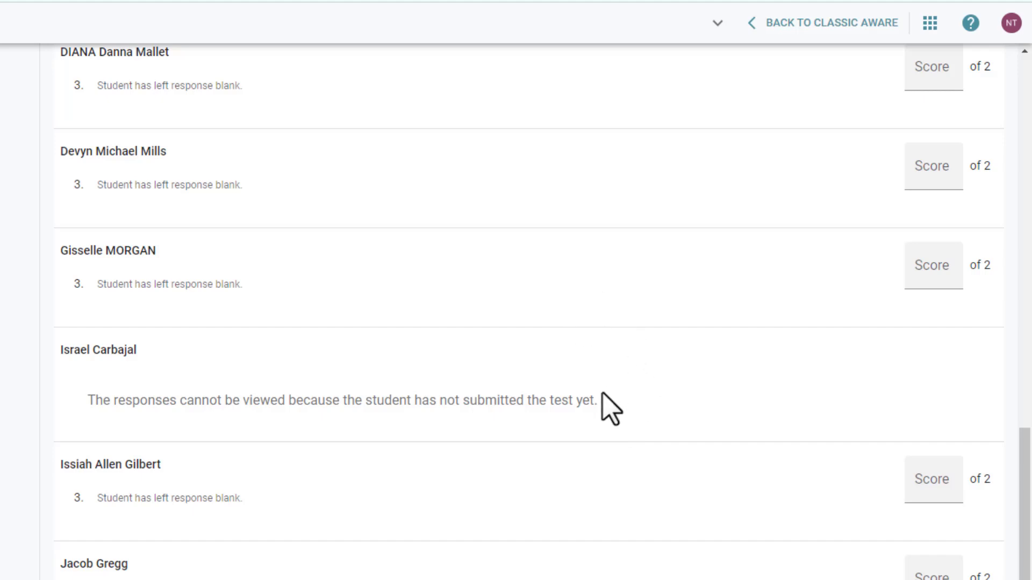
scroll(726, 525, down, 6)
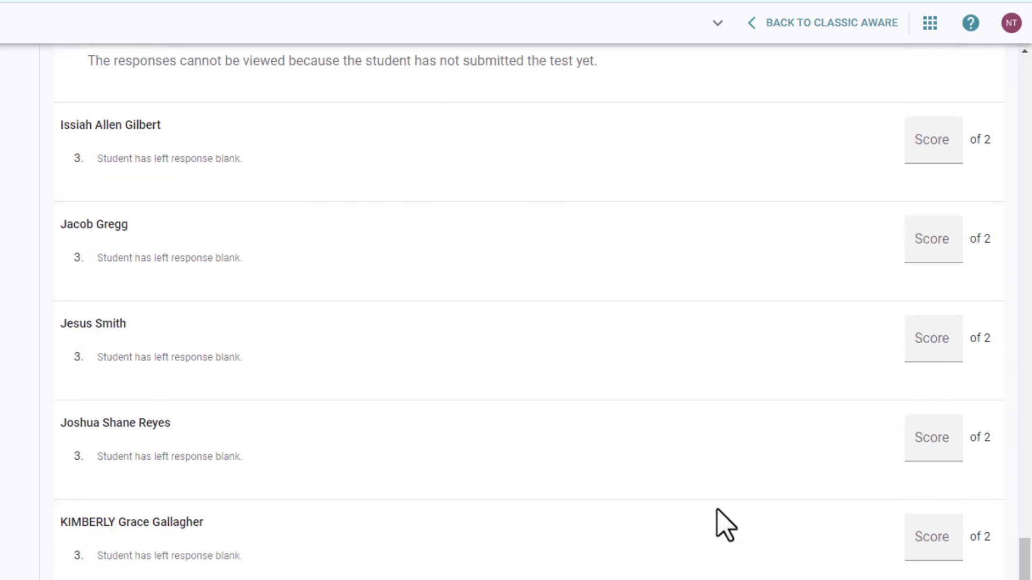
scroll(725, 525, up, 8)
scroll(725, 525, up, 10)
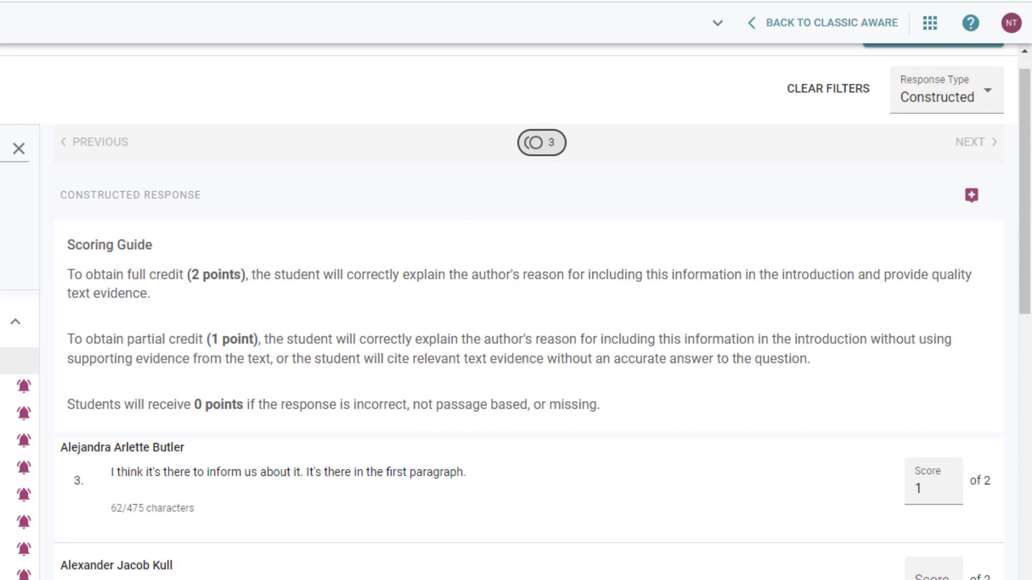
scroll(515, 311, up, 2)
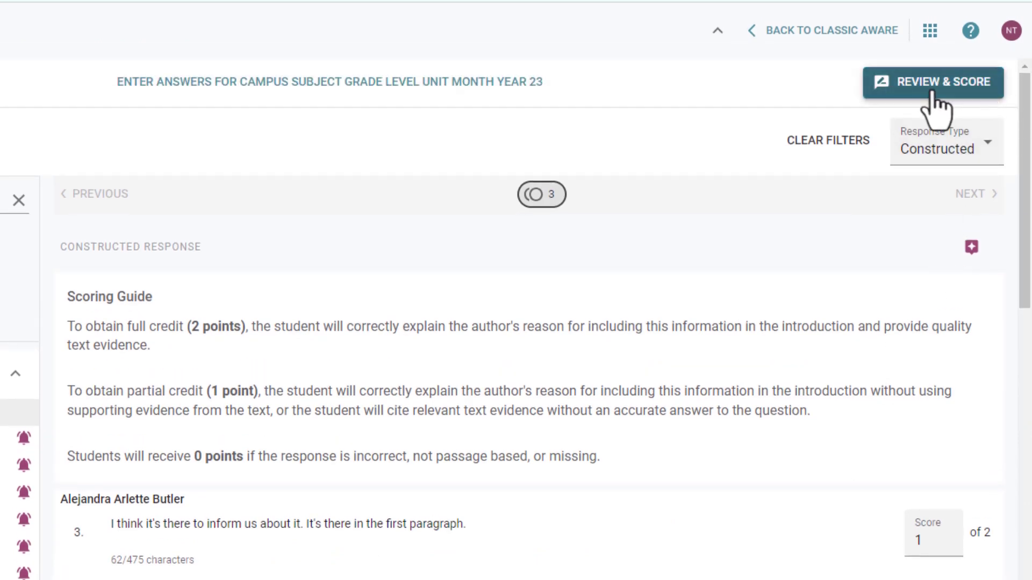
click(899, 93)
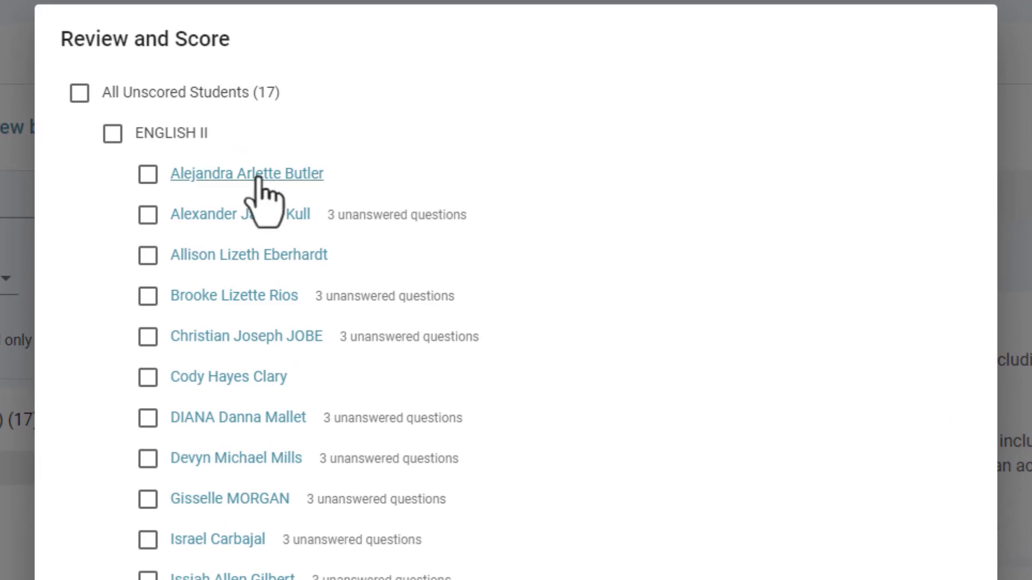
click(149, 174)
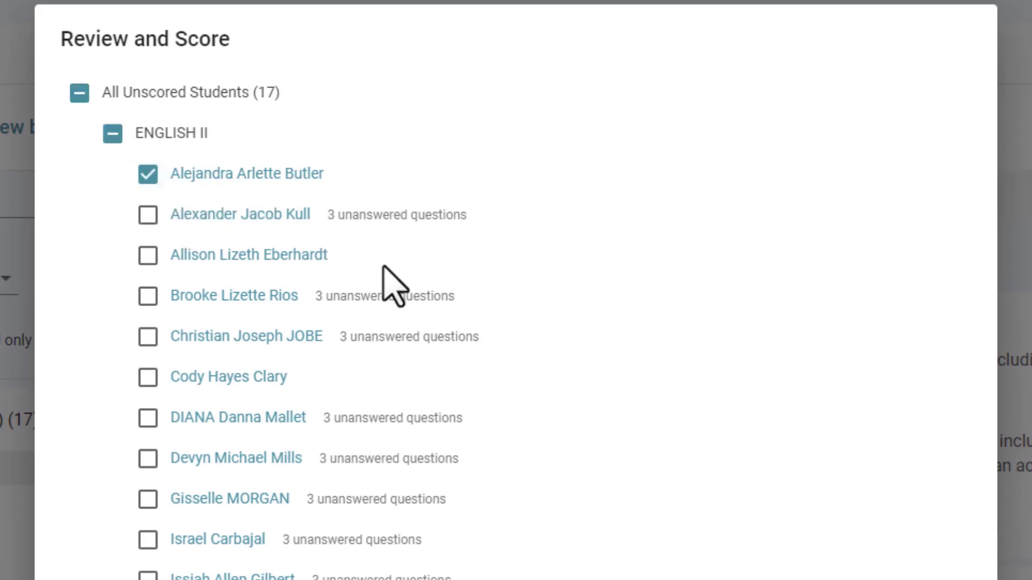
click(150, 268)
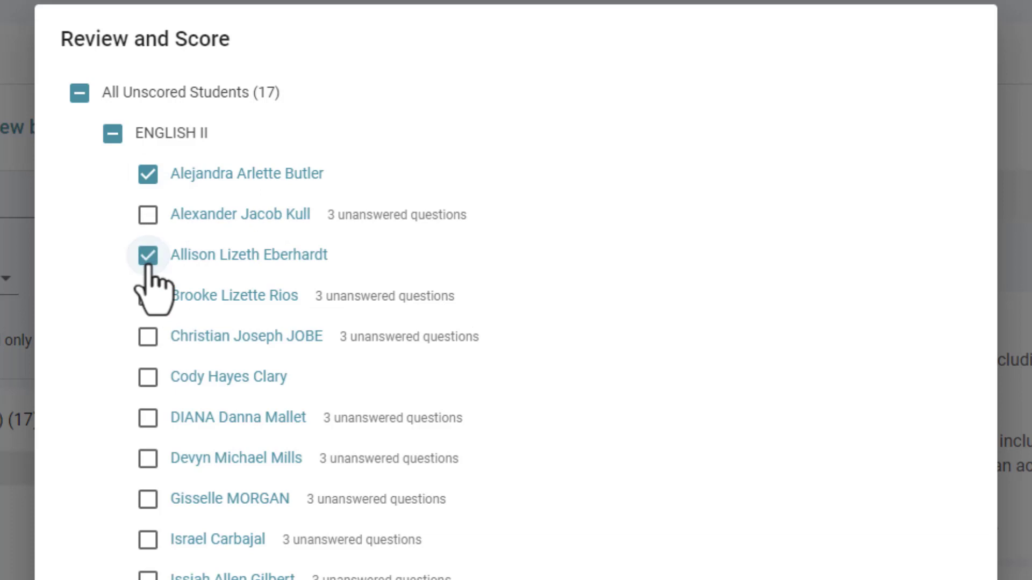
click(146, 383)
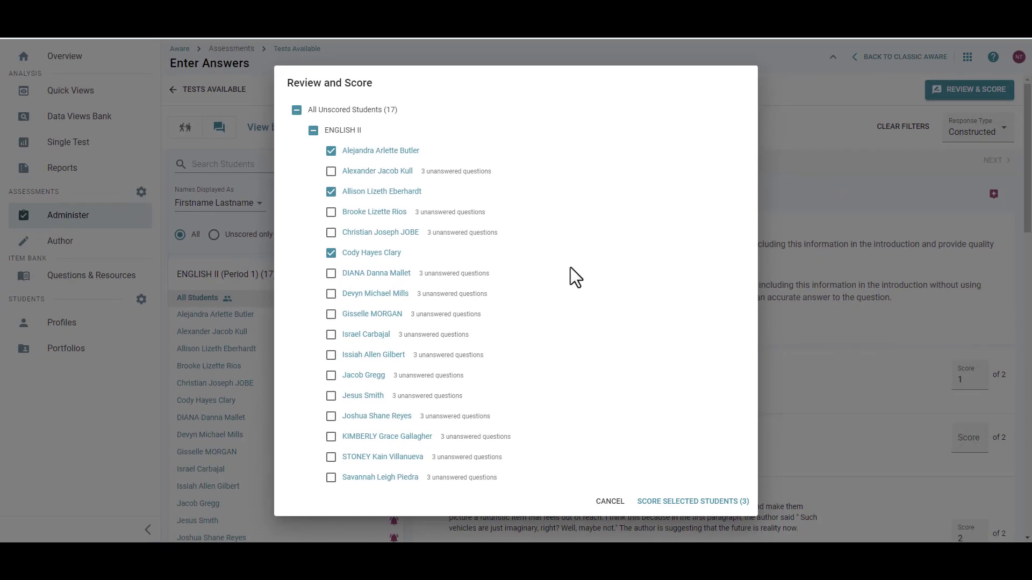
click(672, 510)
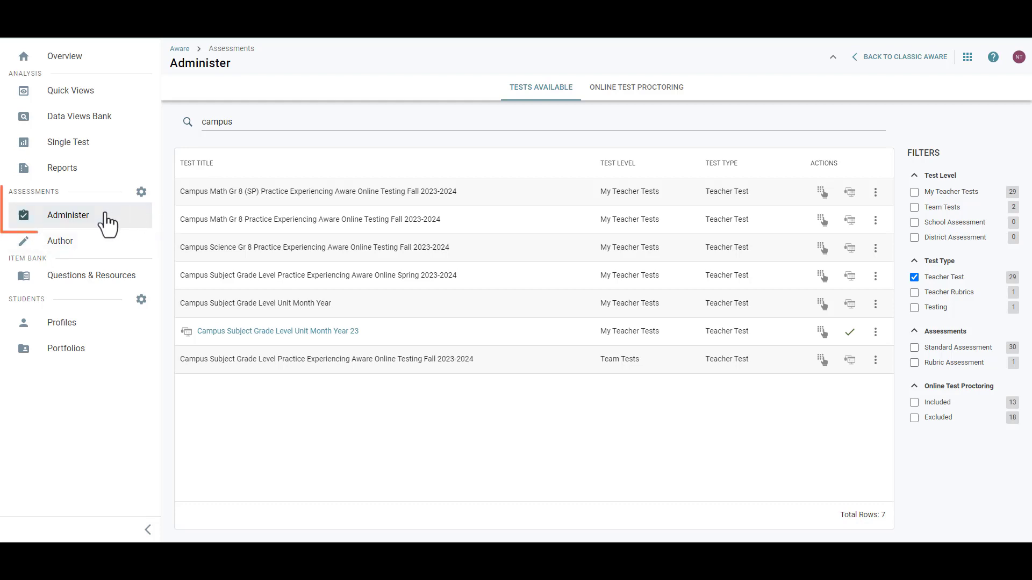
- Return to the available tests and reload ENGLISH II - Period 1 for entering answers on Campus Subject Grade Level Unit Month Year 23
click(81, 219)
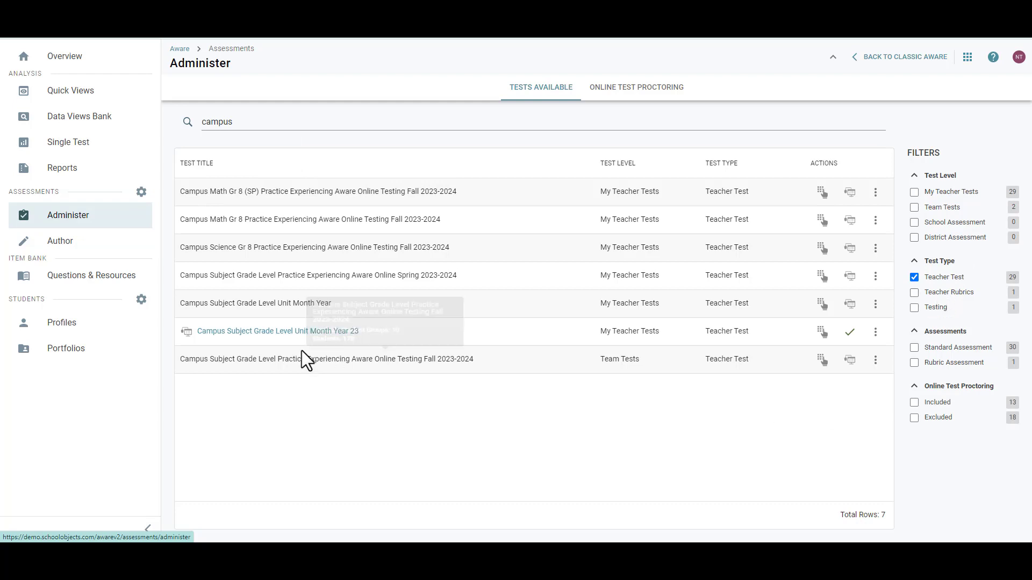
mouse_move(206, 340)
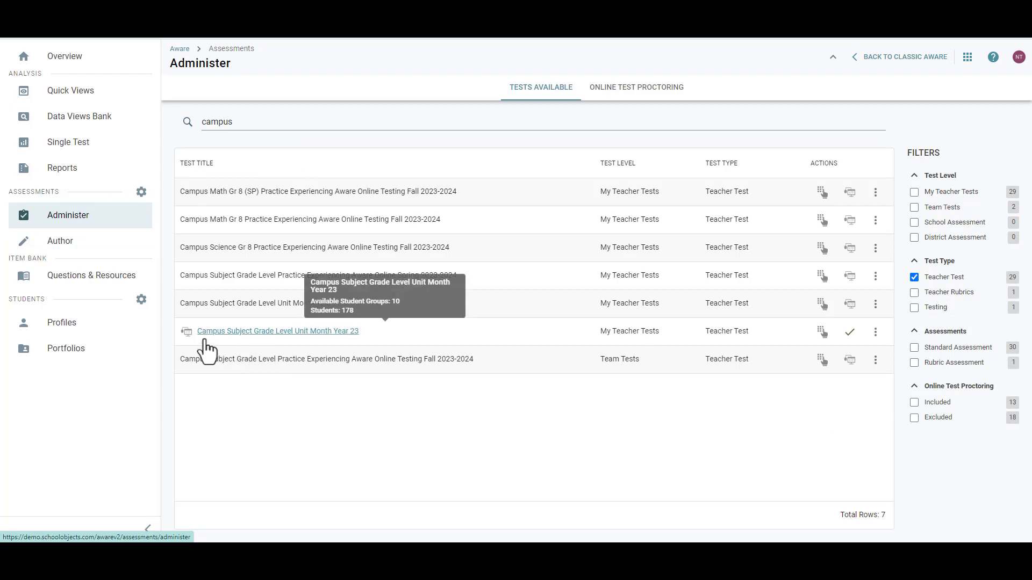
click(817, 343)
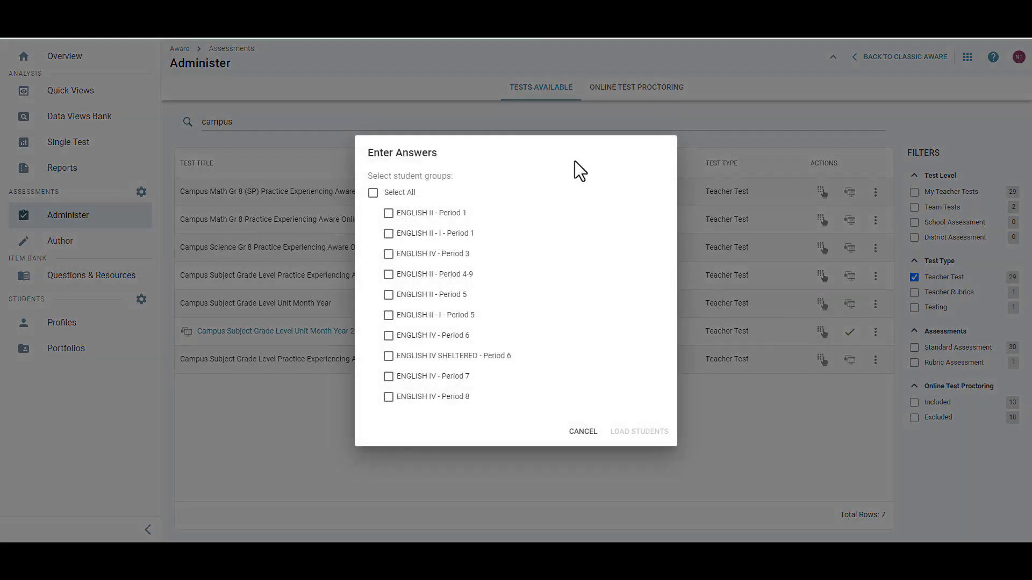
click(460, 214)
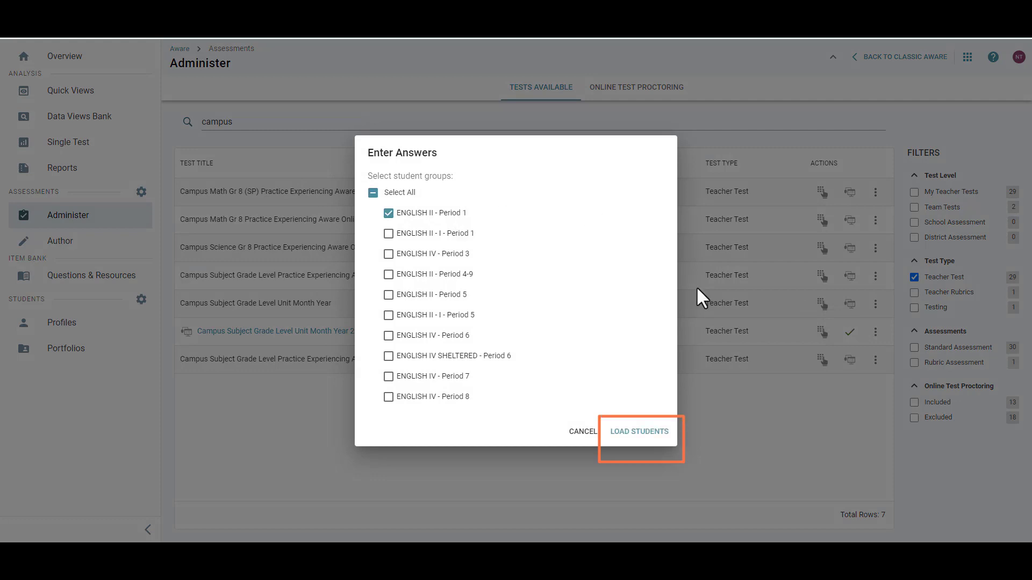
click(627, 435)
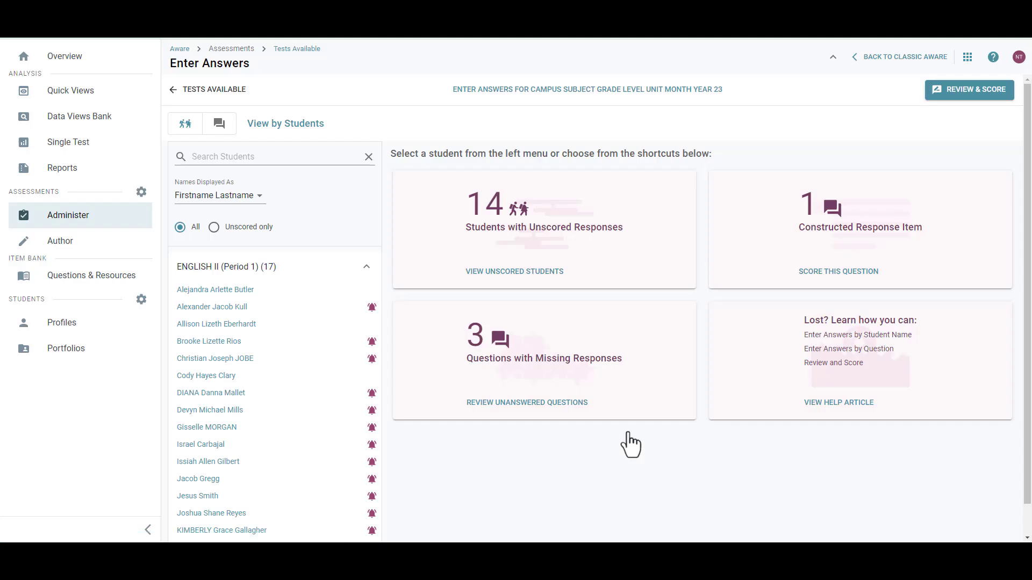
- Open the first listed student's answers and enter a score of 0 for constructed response question 3
click(201, 292)
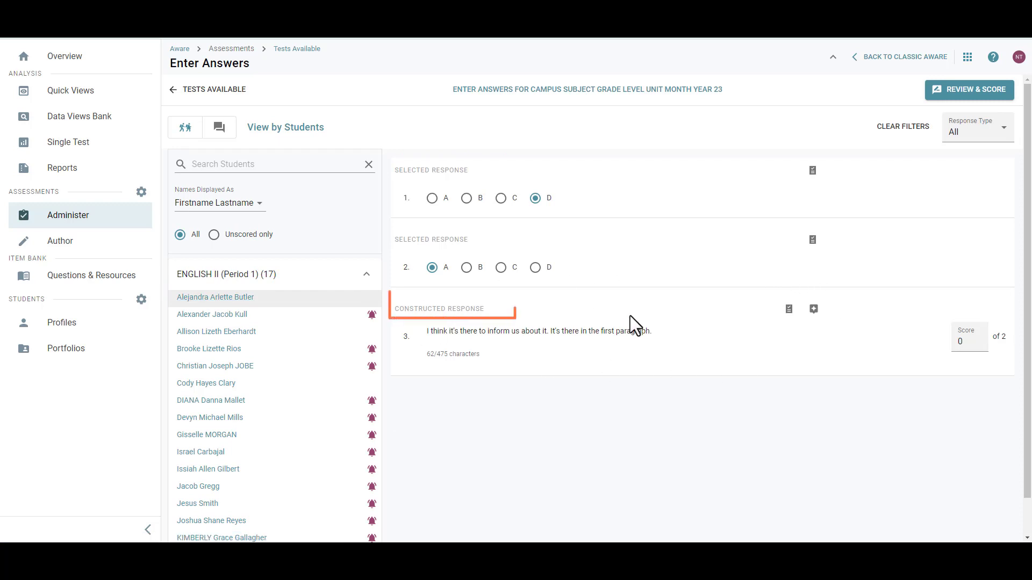
click(970, 341)
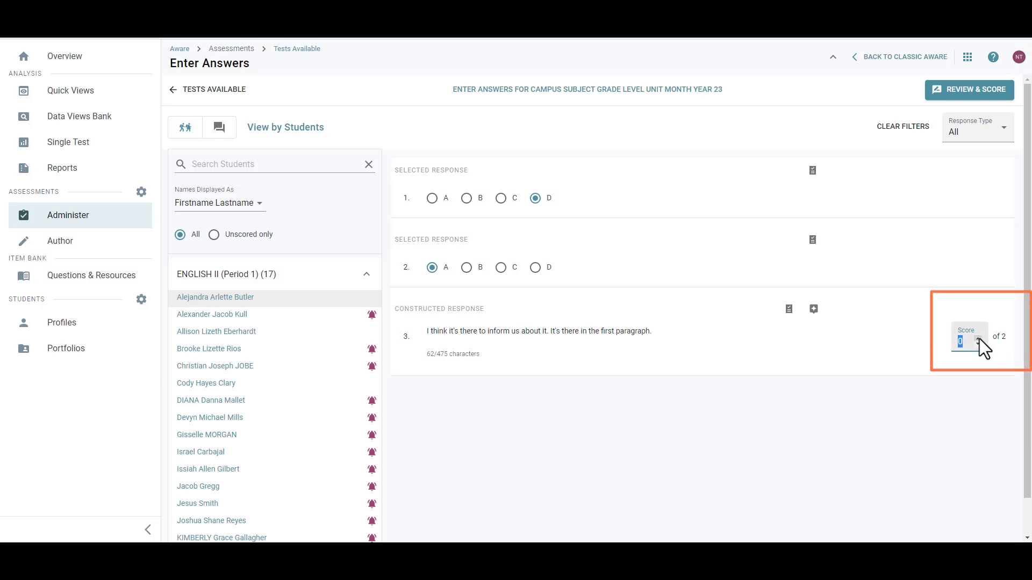
text(1)
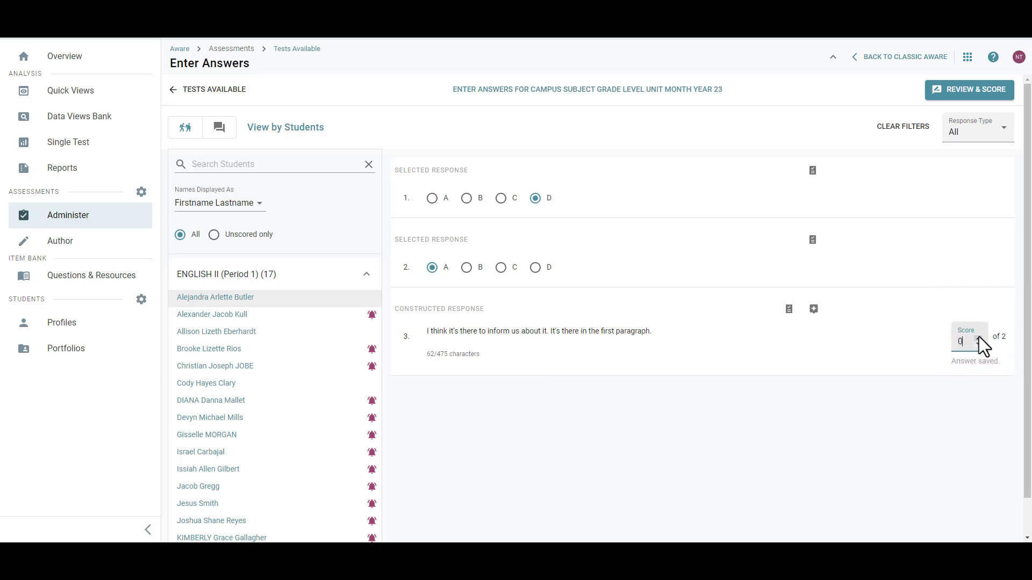
- Change the first listed student's score for constructed response question 3 to 1 and rescore the student
click(967, 341)
text(1)
scroll(944, 417, down, 1)
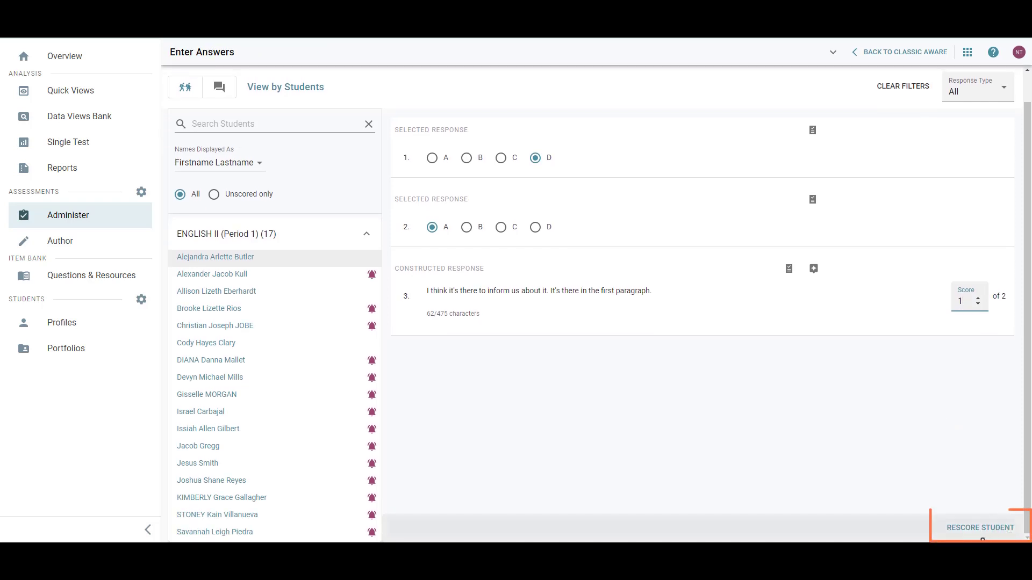
click(979, 529)
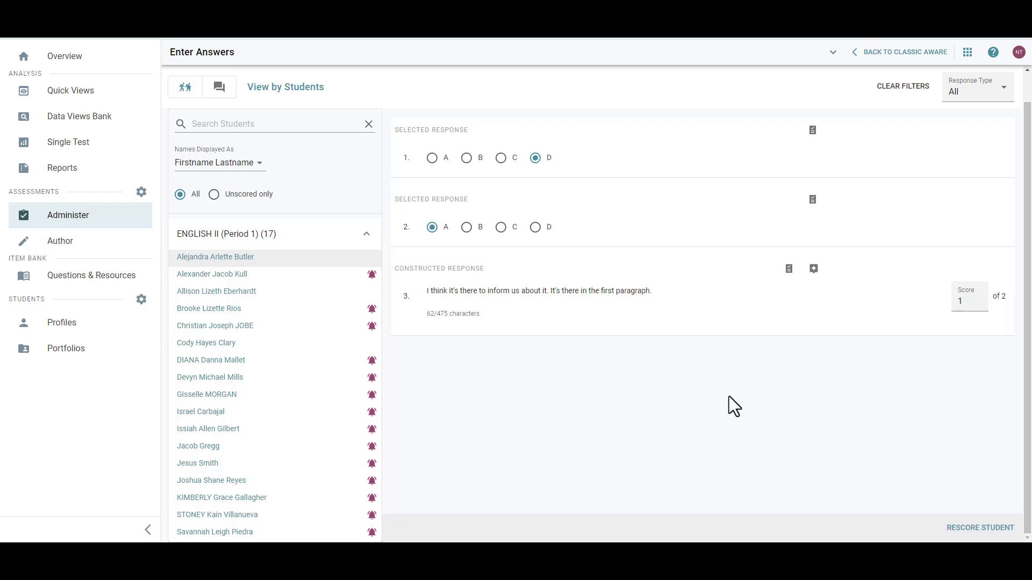
- Load ENGLISH II - Period 1 for entering answers on the team test Campus Subject Grade Level Practice Experiencing Aware Online Testing Fall 2023-2024
scroll(729, 396, up, 1)
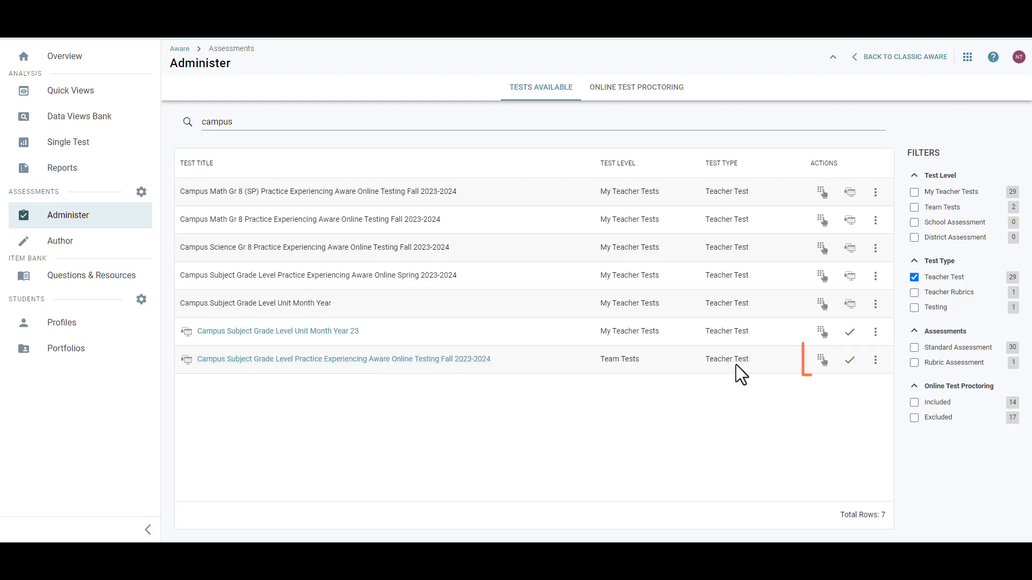
click(822, 361)
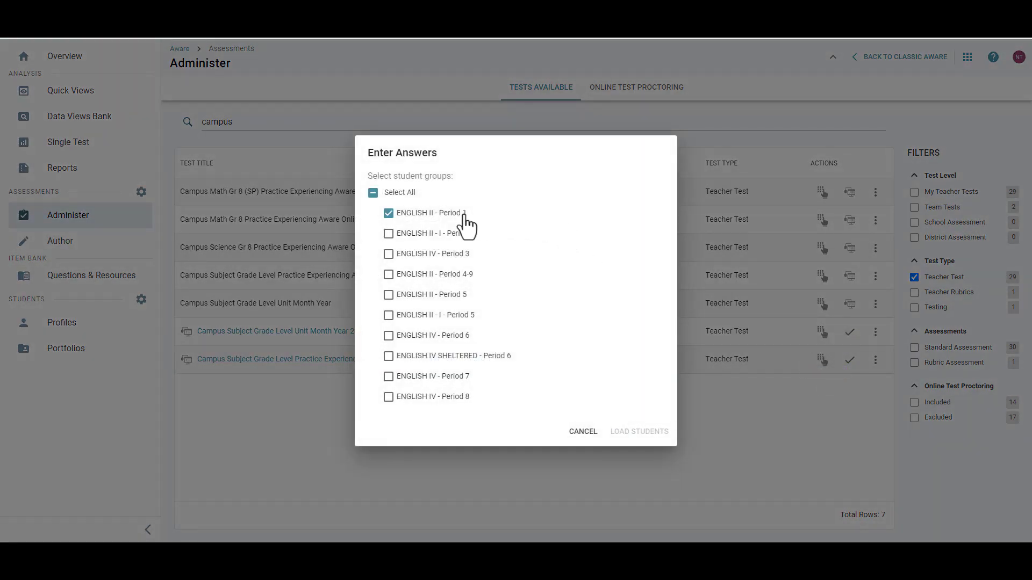
click(646, 440)
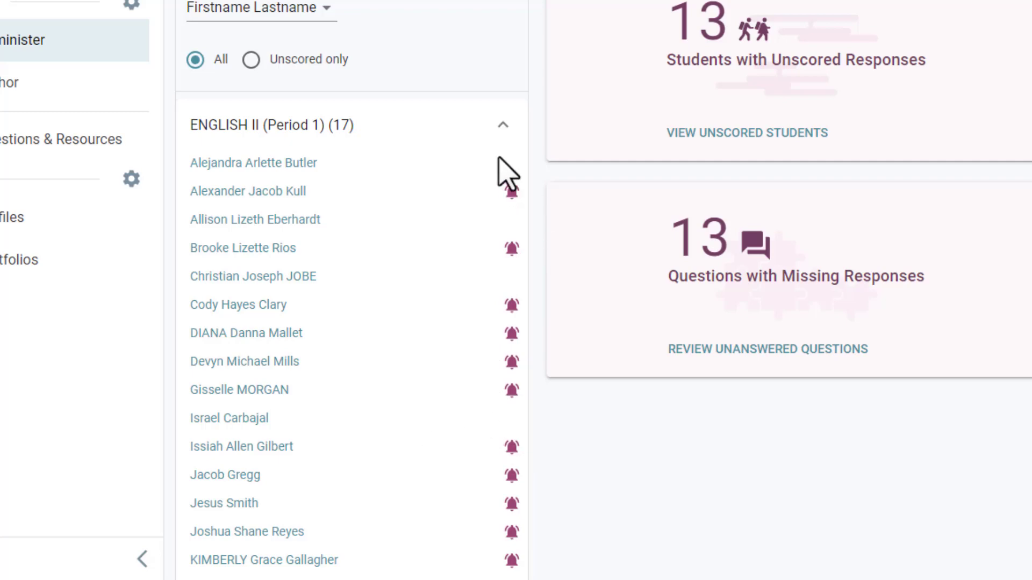
- Review the first listed student's selected, interactive and constructed responses, and check whether the second listed student's responses can be viewed
click(304, 163)
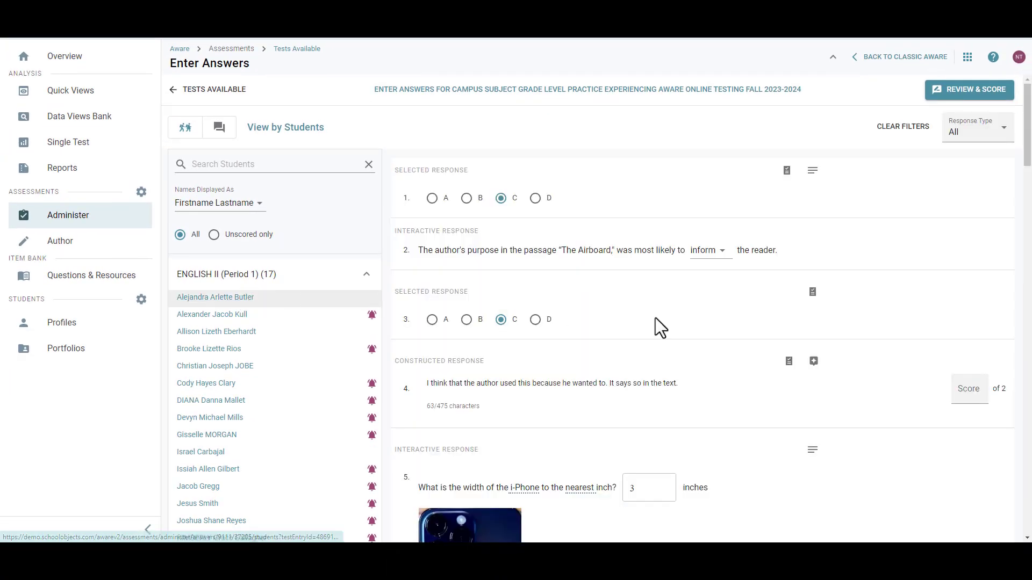
scroll(646, 351, down, 4)
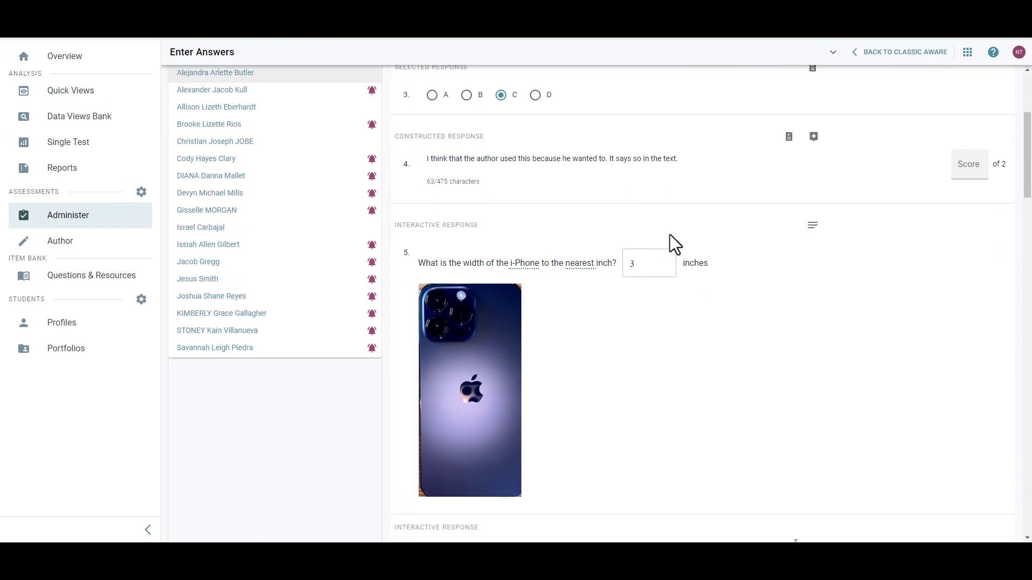
scroll(688, 444, down, 20)
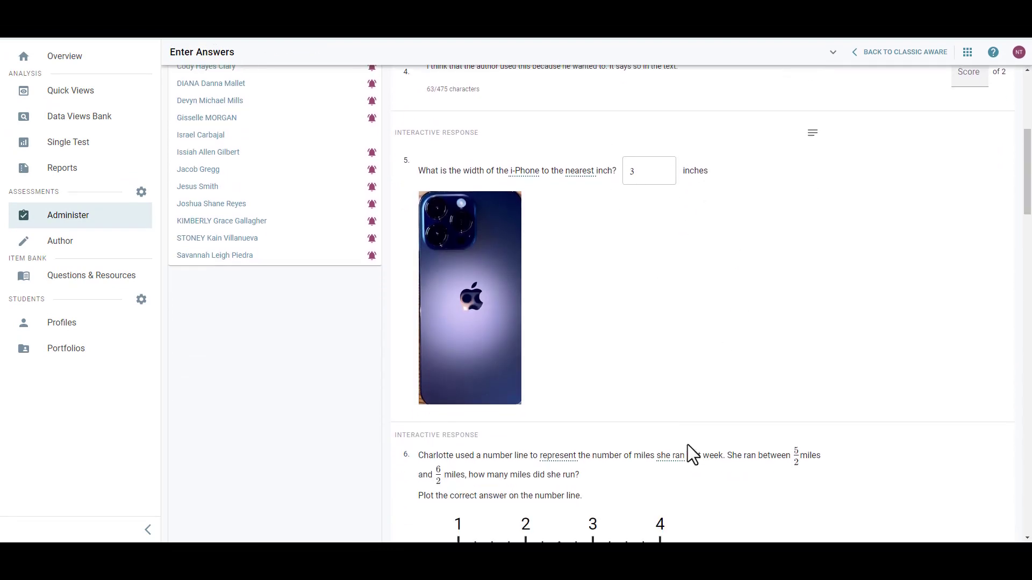
scroll(687, 444, down, 8)
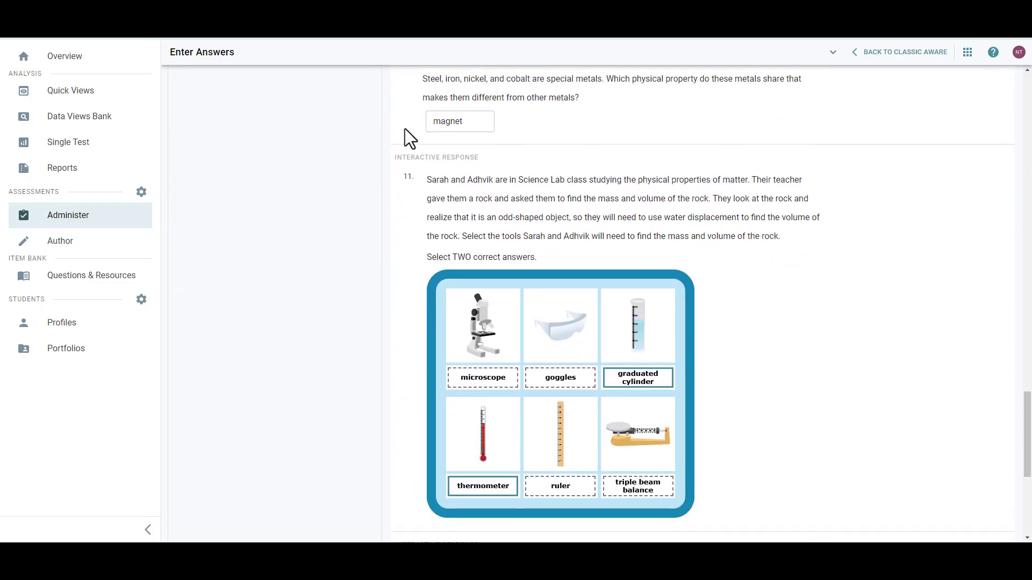
scroll(710, 329, up, 20)
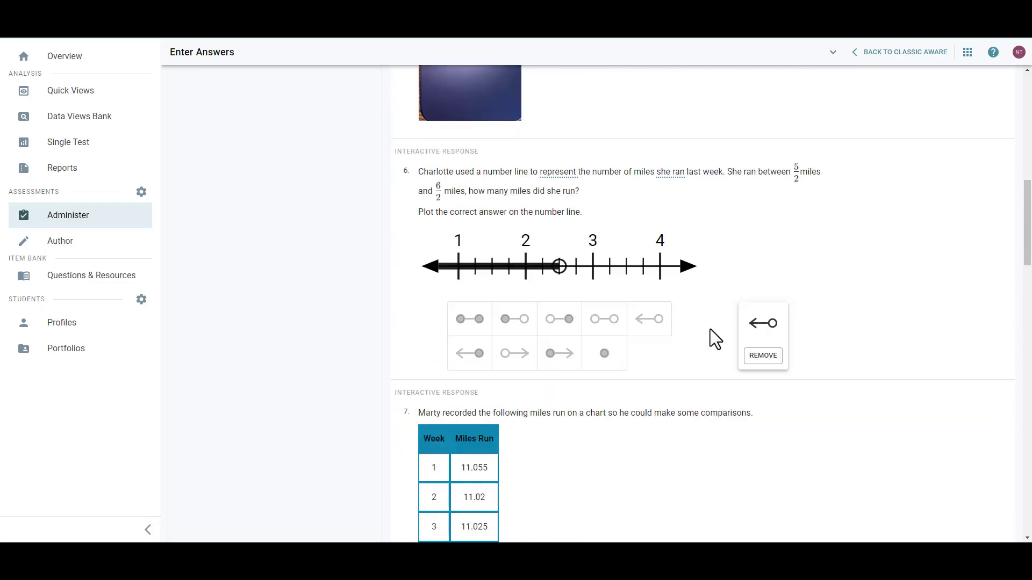
scroll(710, 329, up, 3)
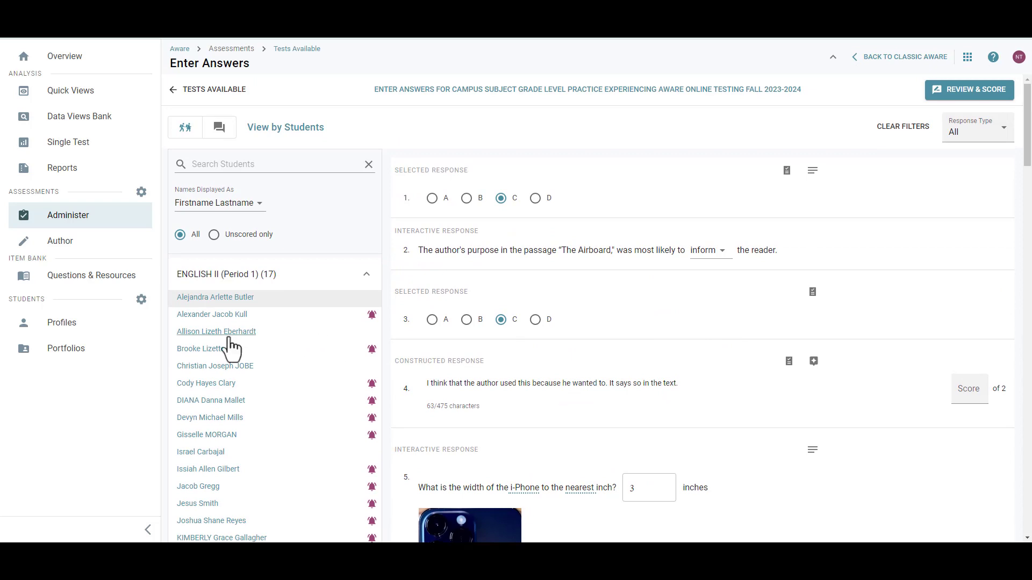
click(225, 315)
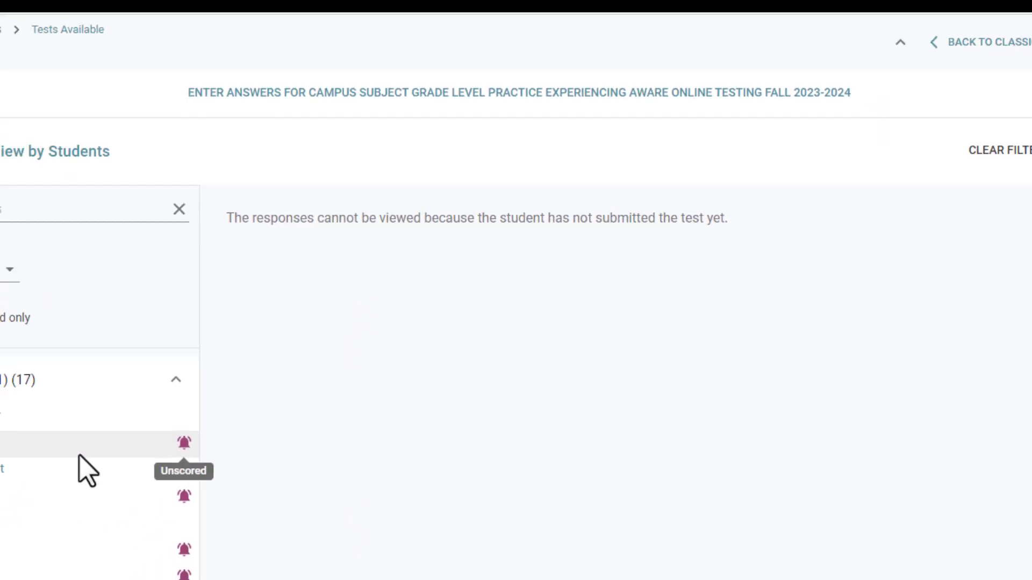
- In the third listed student's answers, mark the "maggnet" response to question 10 as correct and rescore the student
click(86, 469)
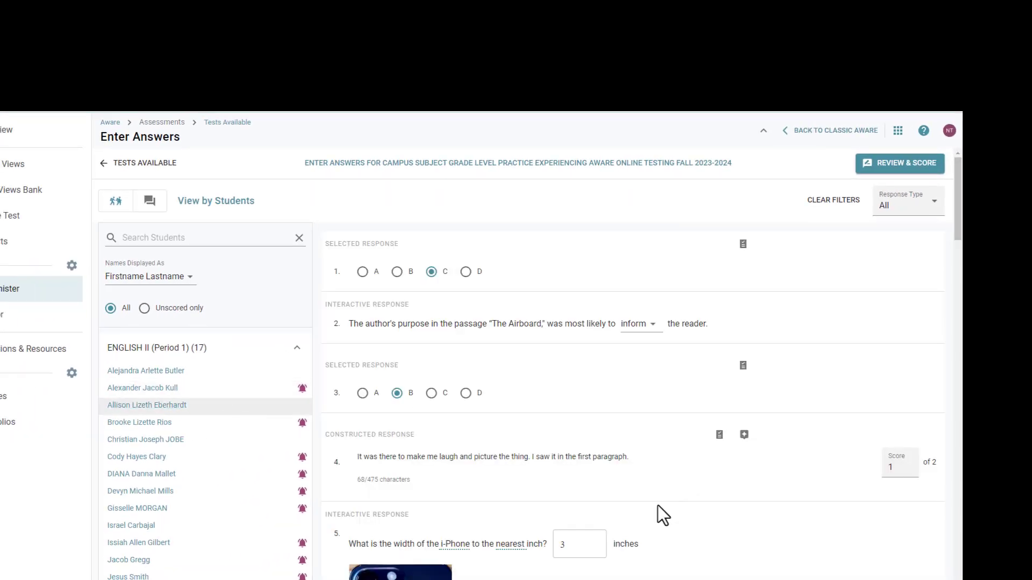
scroll(662, 514, down, 3)
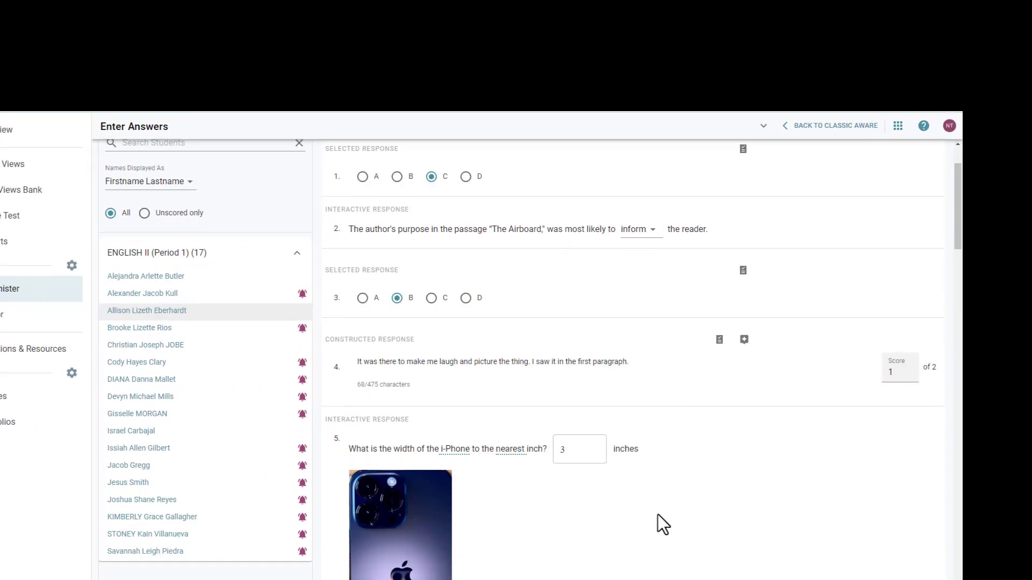
scroll(659, 508, down, 15)
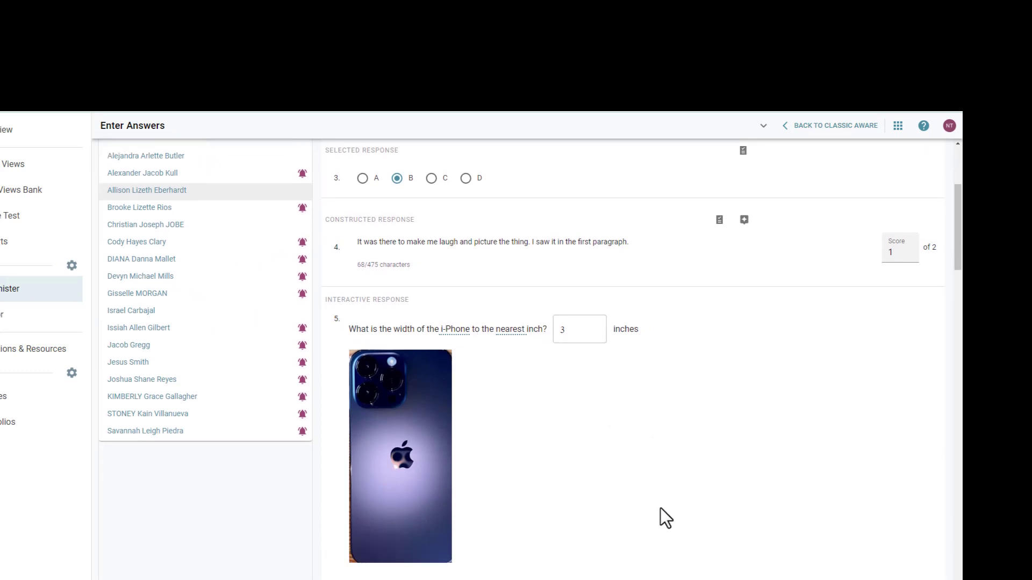
scroll(660, 508, down, 10)
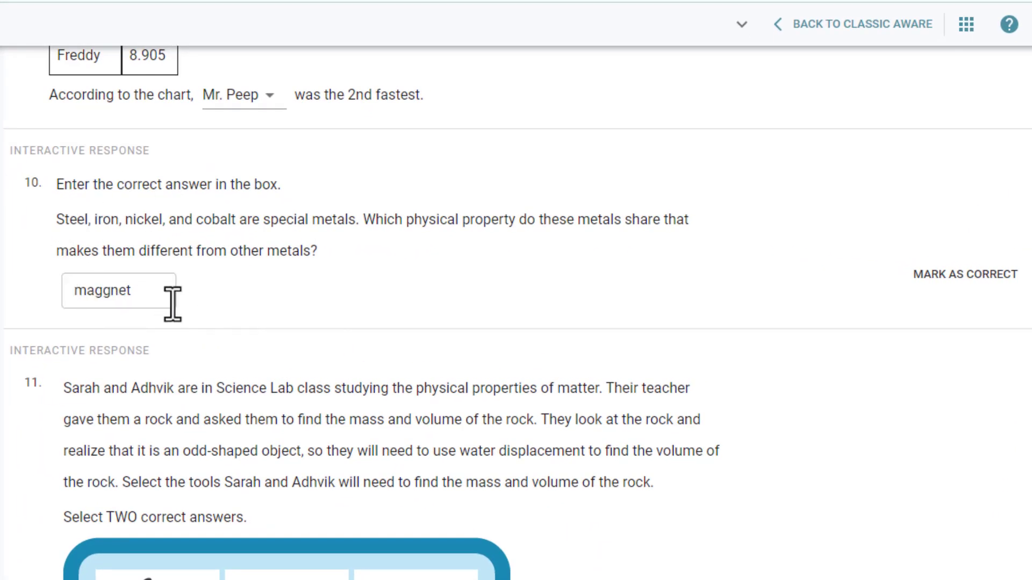
click(970, 277)
scroll(985, 429, down, 10)
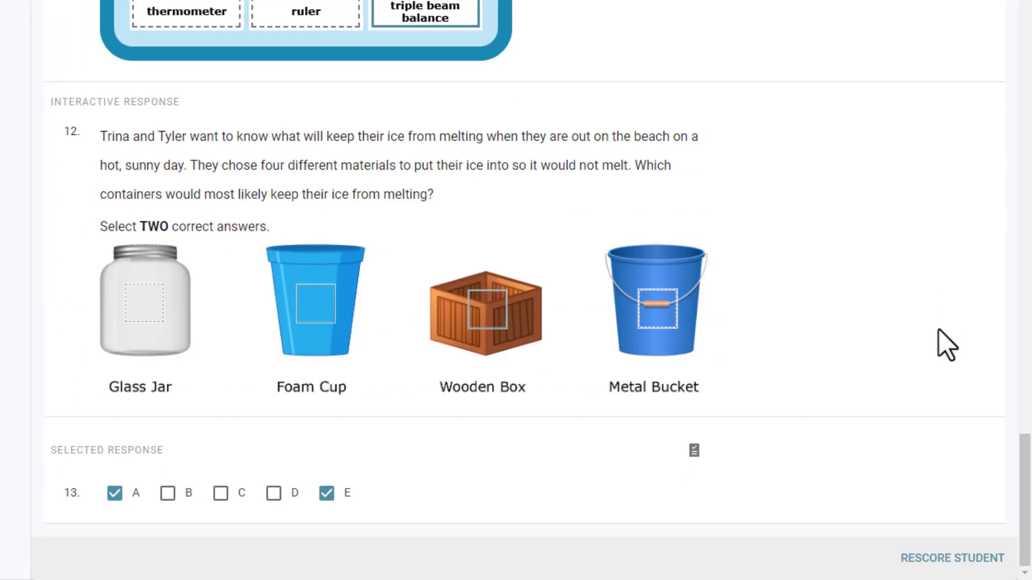
click(957, 562)
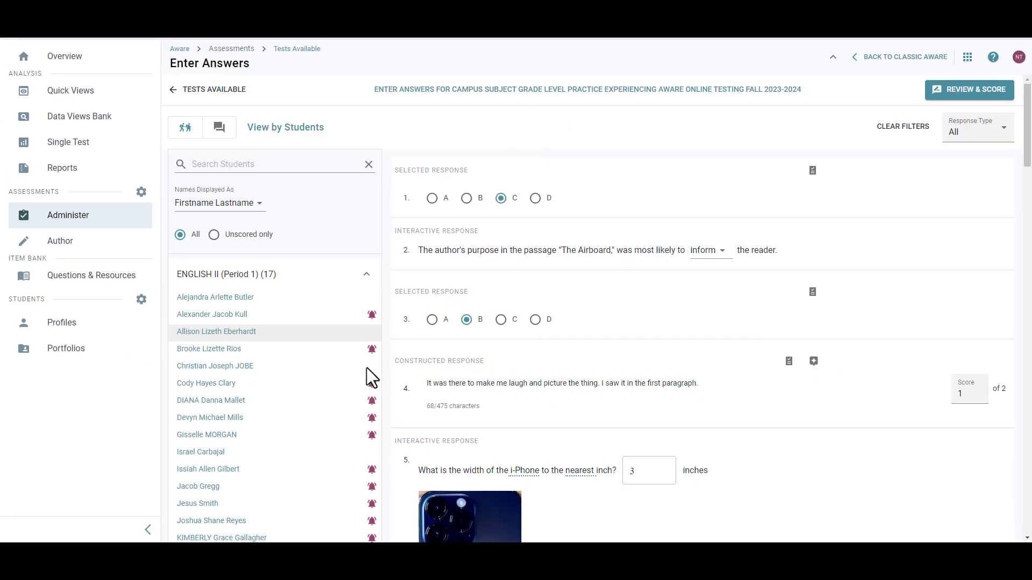
- Open the fifth listed student's answers and mark the "3.0" inches response to interactive question 5 as correct
click(278, 366)
scroll(711, 400, down, 1)
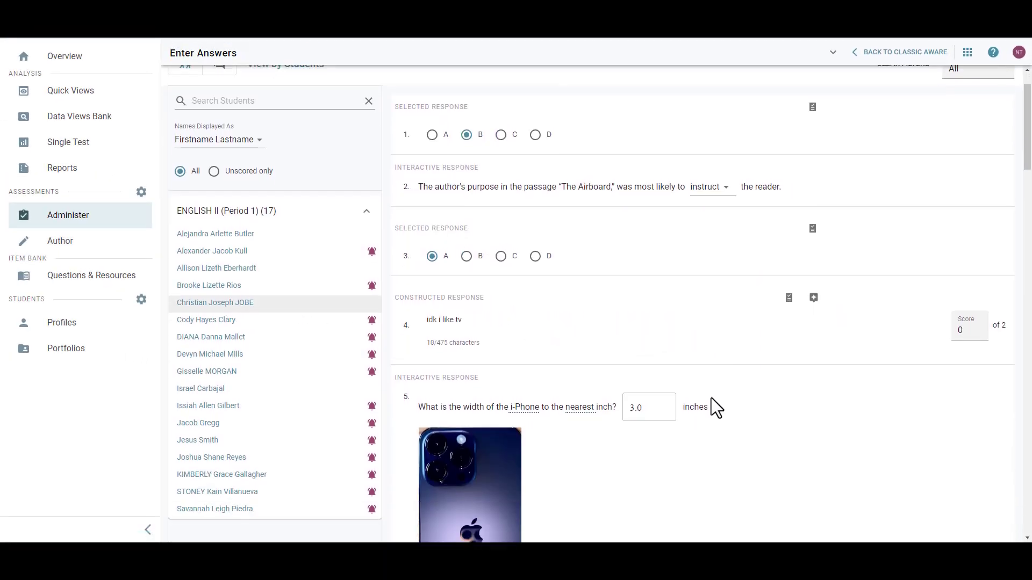
scroll(711, 400, down, 2)
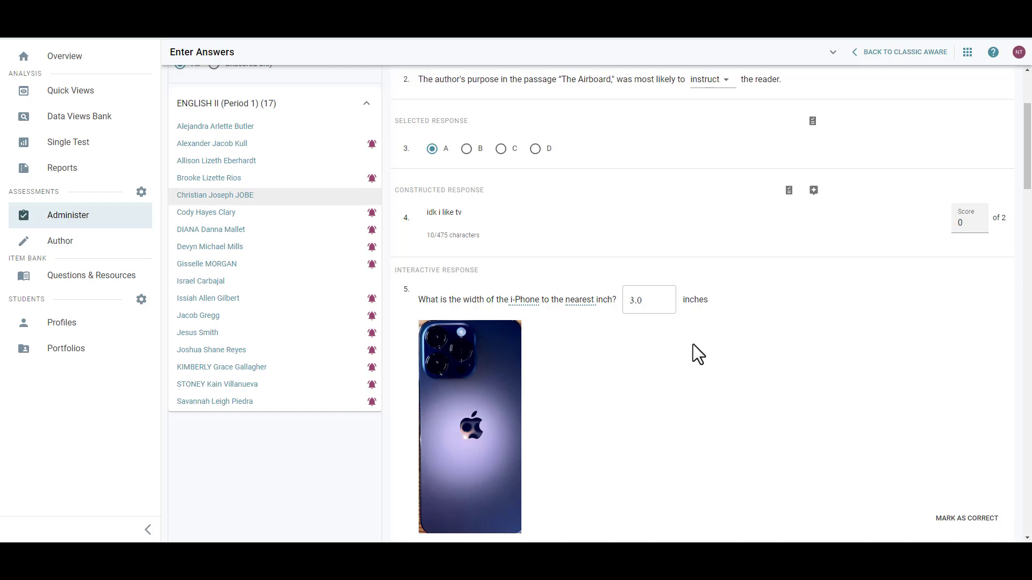
scroll(935, 390, down, 3)
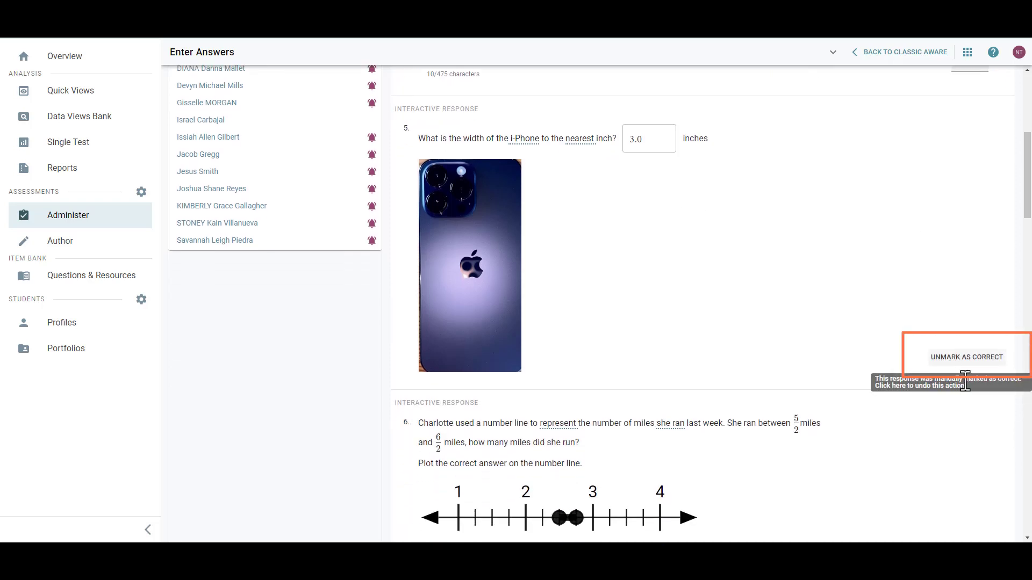
- Check the student's remaining responses, leave the "idk" answer to question 10 unmarked, and rescore the student
scroll(962, 453, down, 6)
scroll(959, 443, down, 14)
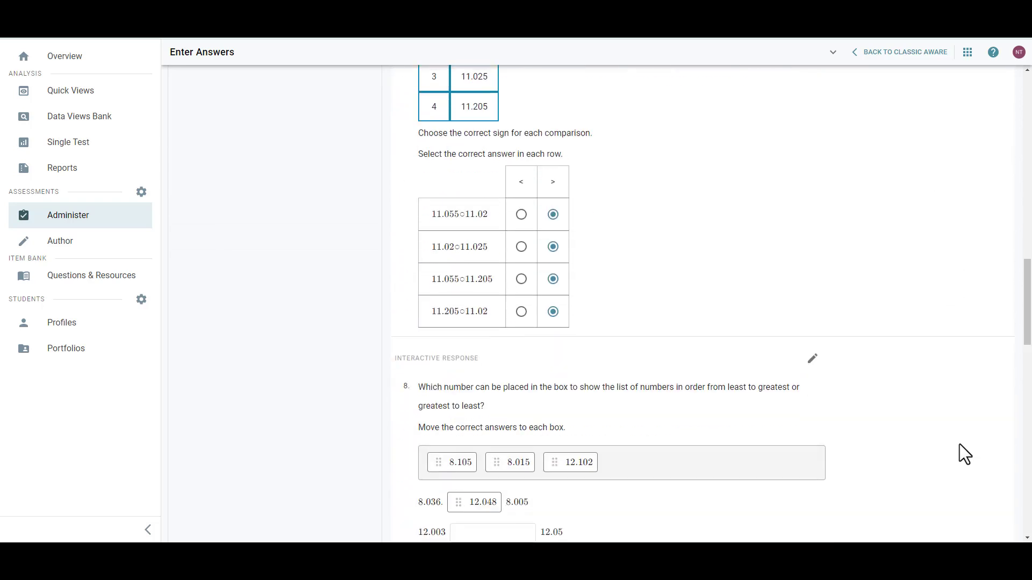
scroll(959, 444, down, 3)
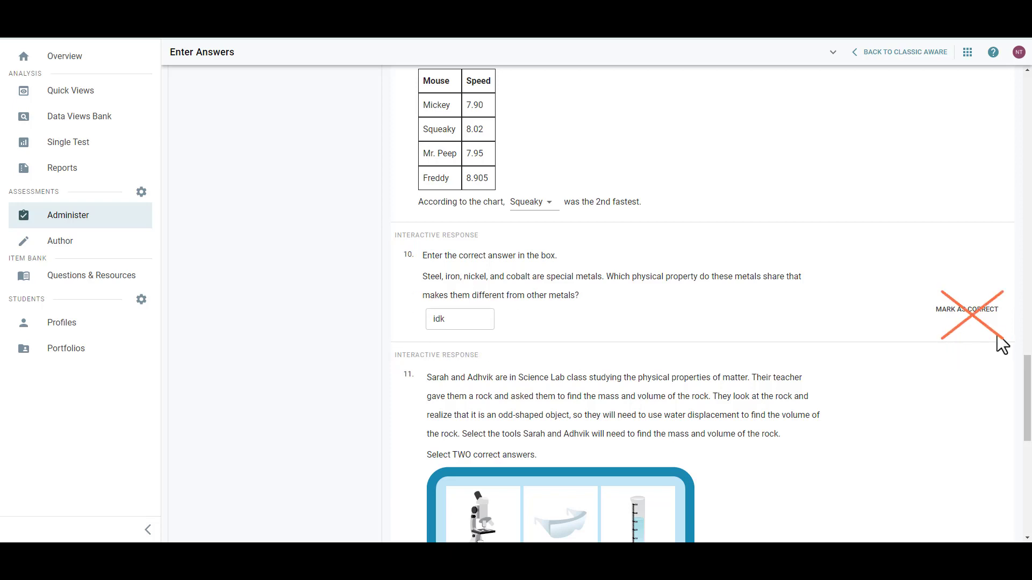
scroll(972, 446, down, 3)
scroll(940, 463, down, 8)
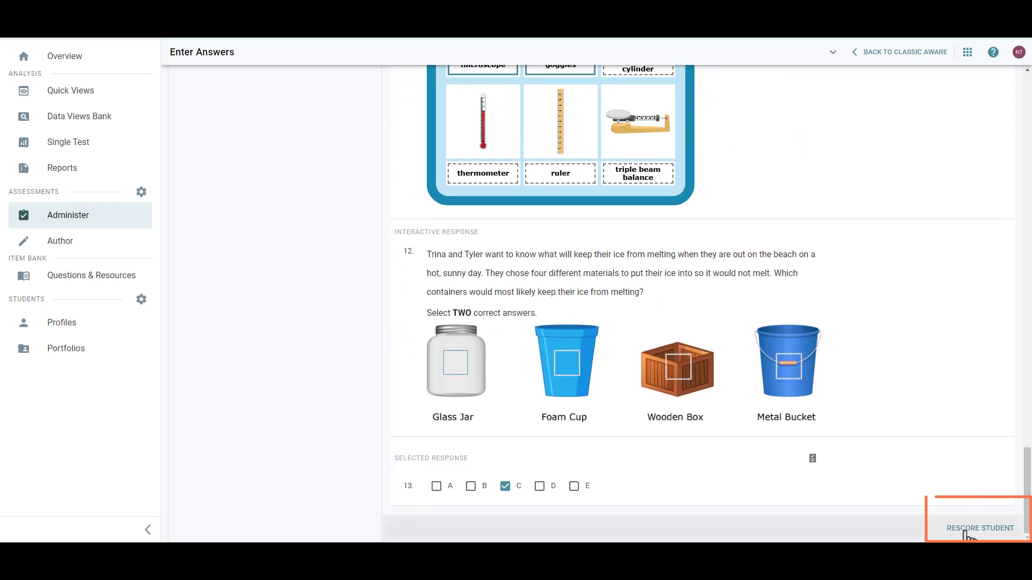
click(962, 532)
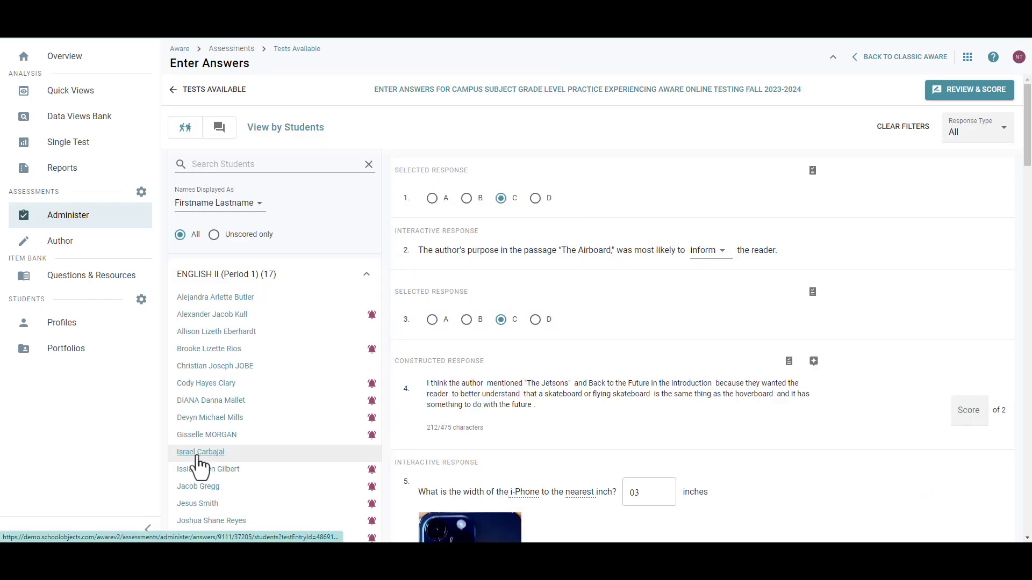